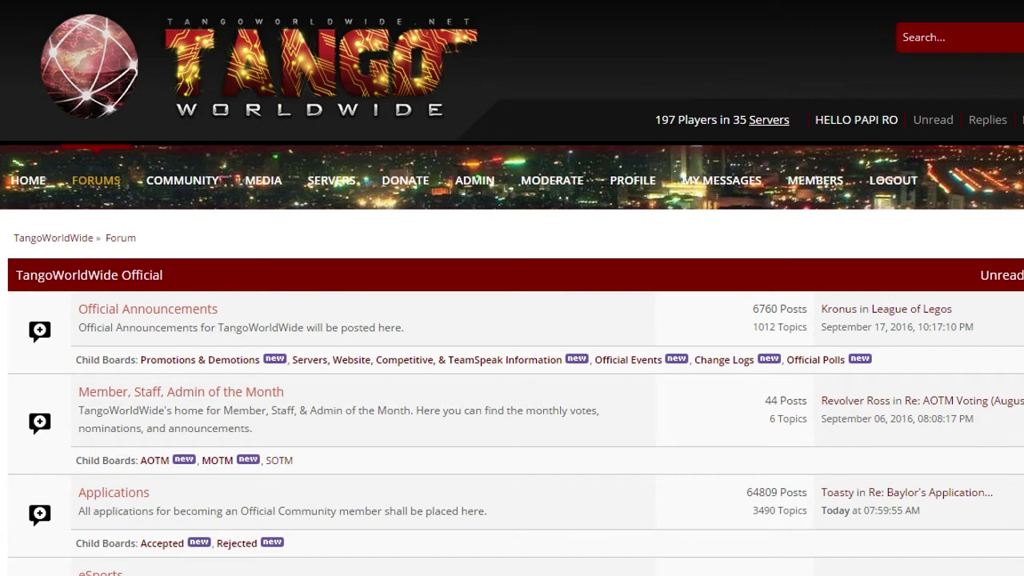
Step: Open the "[READ ME]Application Template & Rules to Join." topic in the Applications board
scroll(512, 320, "down", 1)
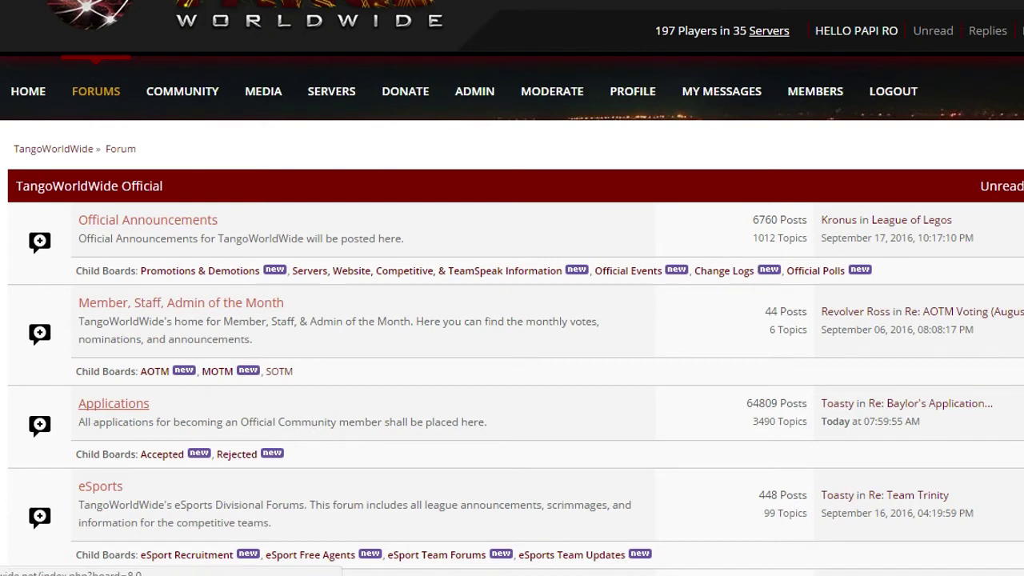
left_click(114, 403)
scroll(512, 320, "down", 3)
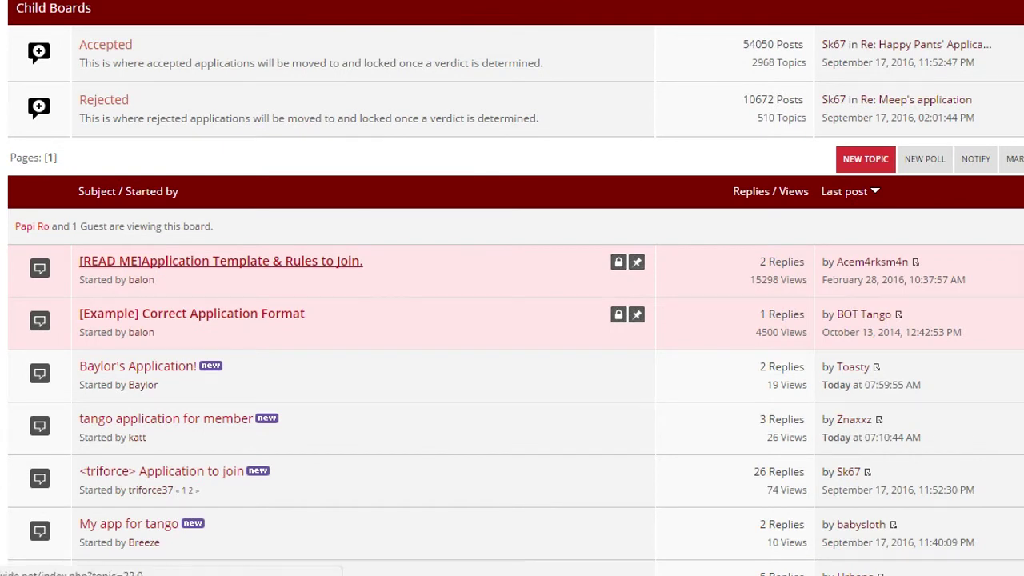
left_click(221, 261)
Step: Read the topic's introduction on joining and verdicts, and the notice about integrating Steam before applying
scroll(221, 260, "down", 2)
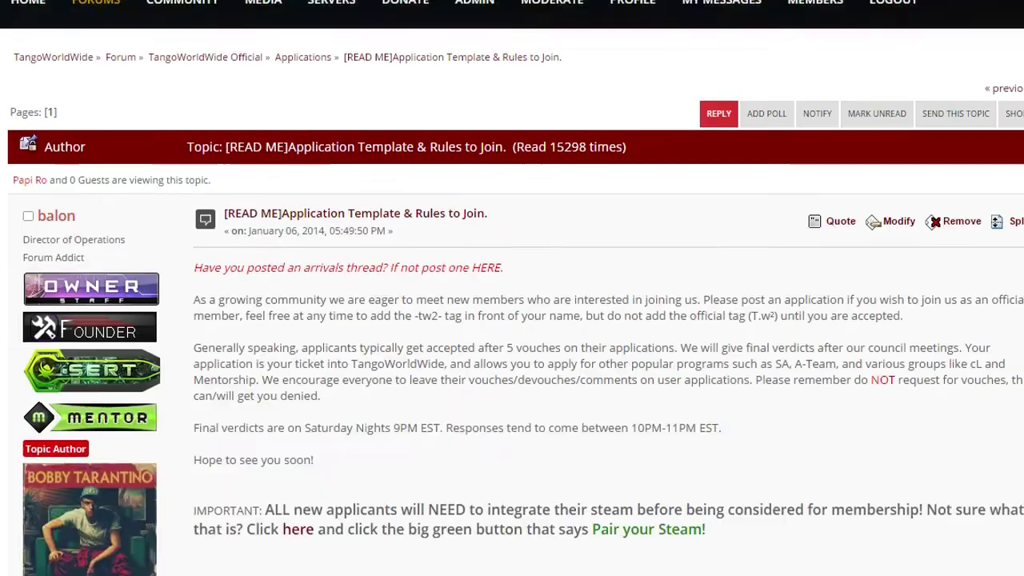
scroll(512, 319, "down", 1)
left_click_drag(193, 213, 320, 374)
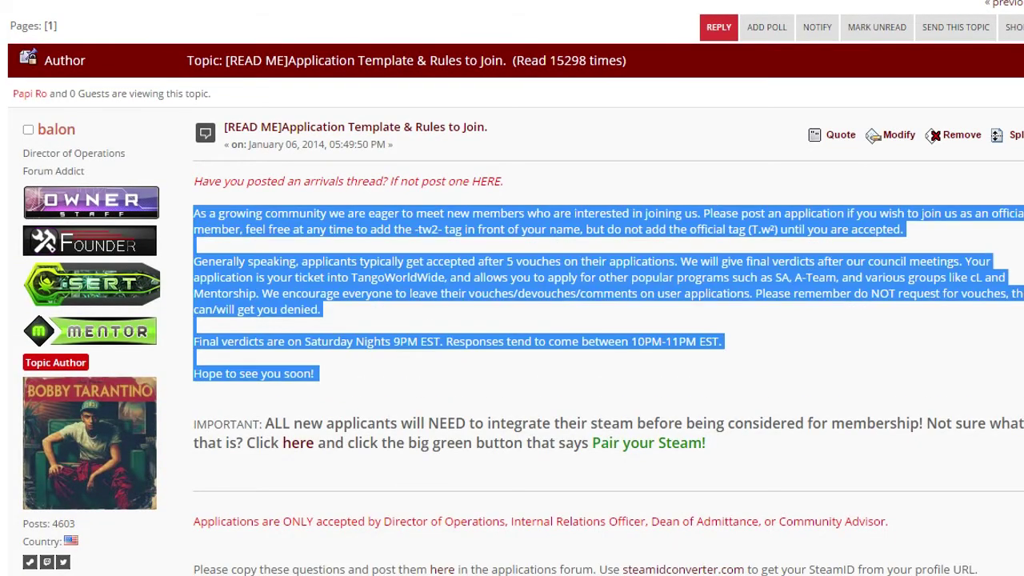
left_click(320, 373)
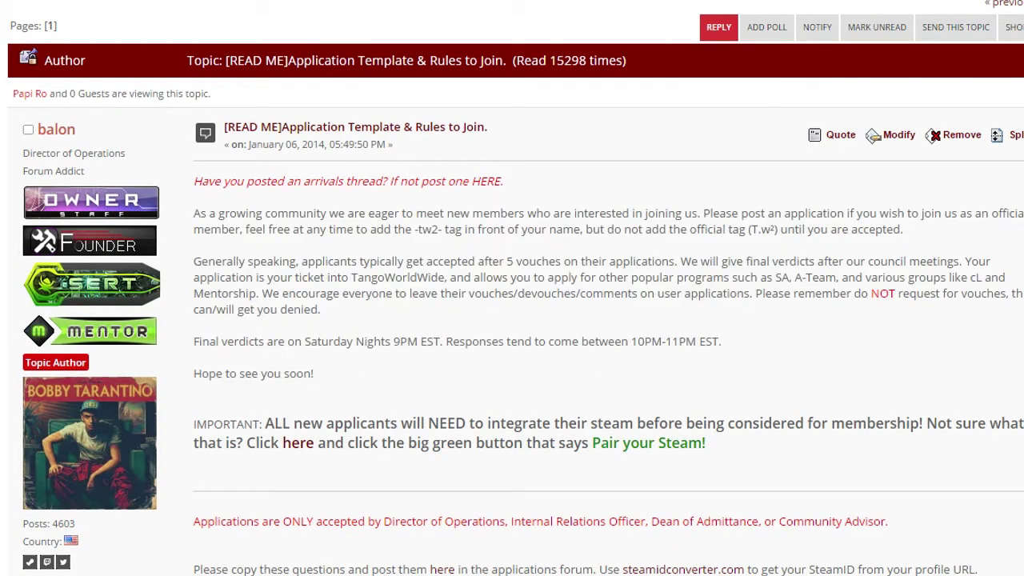
scroll(512, 320, "down", 1)
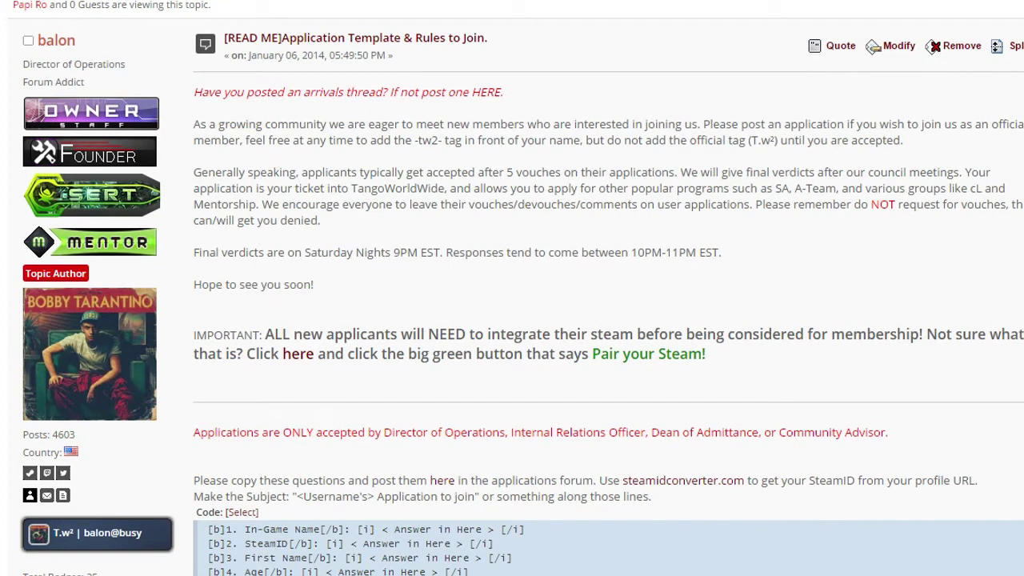
scroll(511, 320, "down", 1)
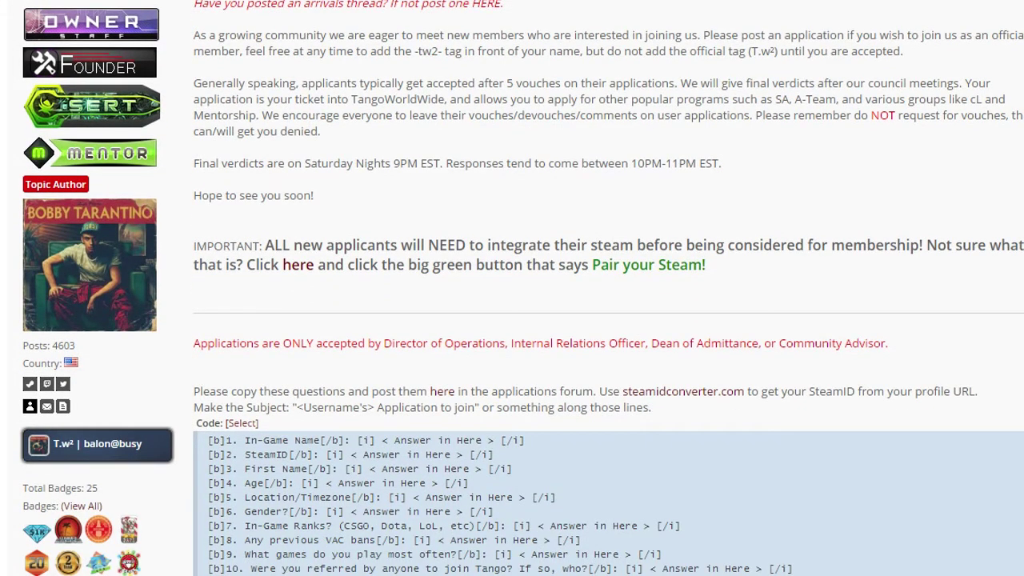
left_click_drag(193, 245, 709, 265)
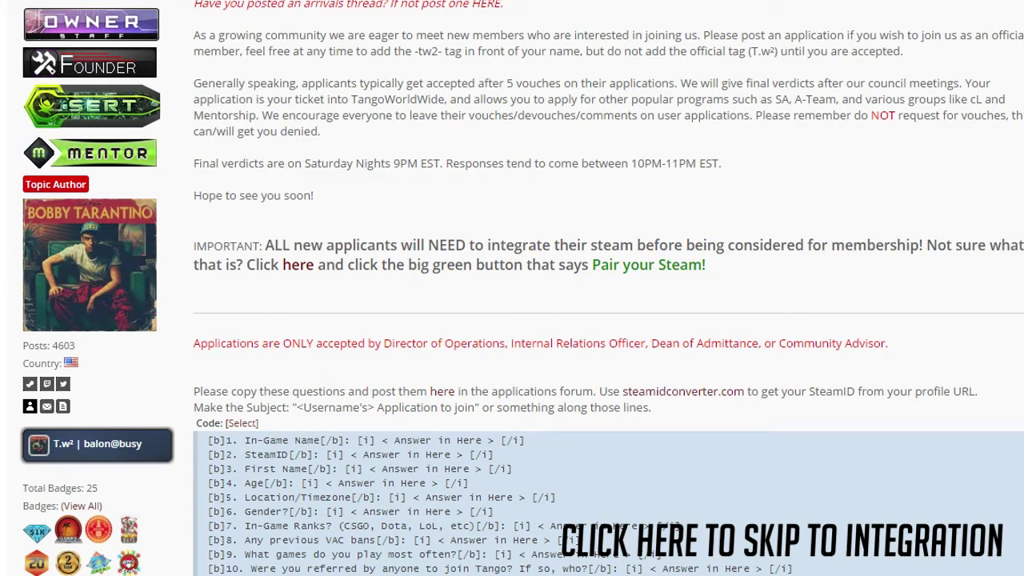
Step: Copy the full application question template from the topic's code block
scroll(511, 288, "down", 3)
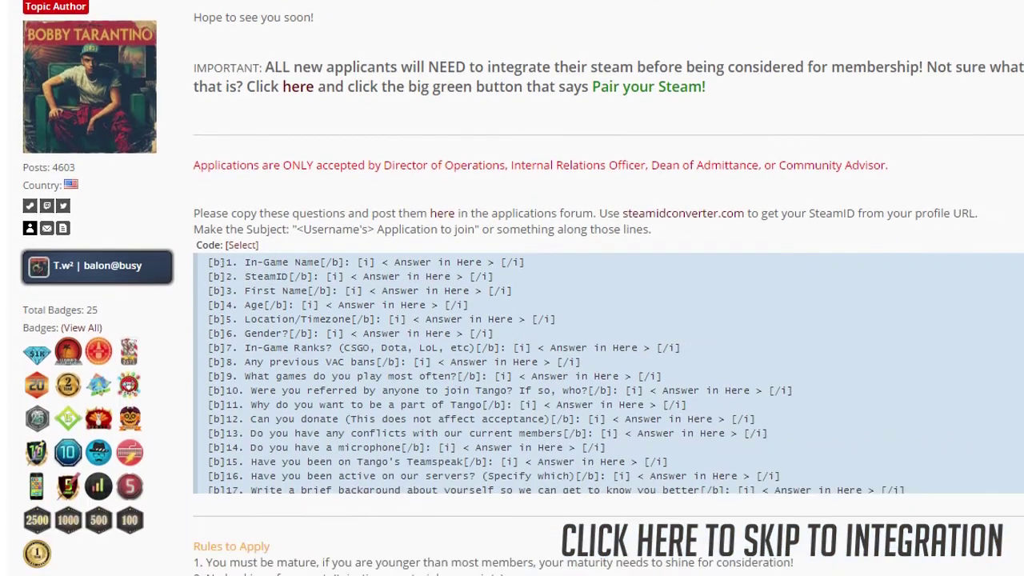
scroll(511, 288, "up", 3)
scroll(512, 288, "down", 3)
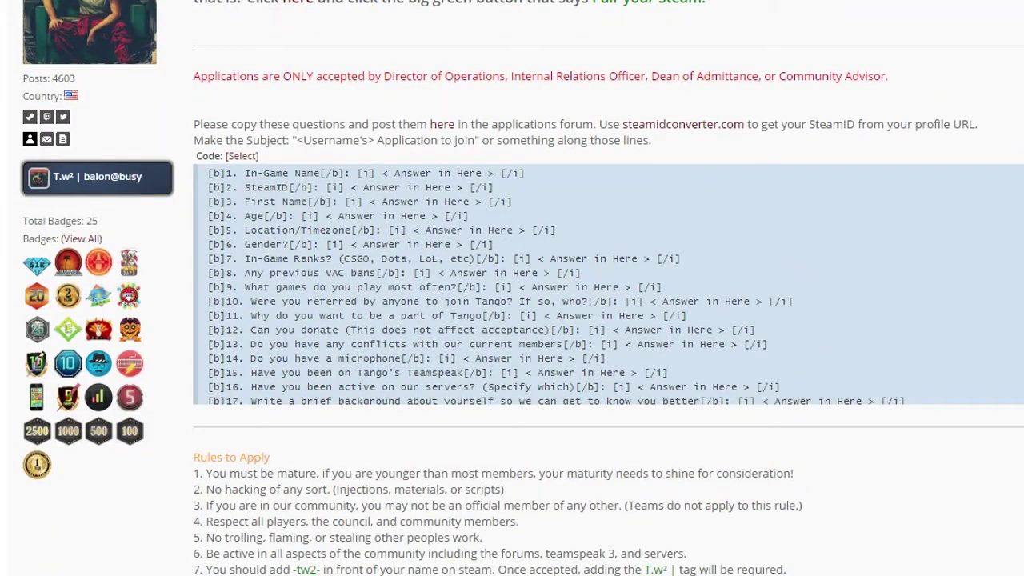
left_click(242, 156)
key("ctrl+c")
Step: Review the "Rules to Apply" list and the "Some ways to get accepted!" tips below the template
scroll(512, 288, "down", 3)
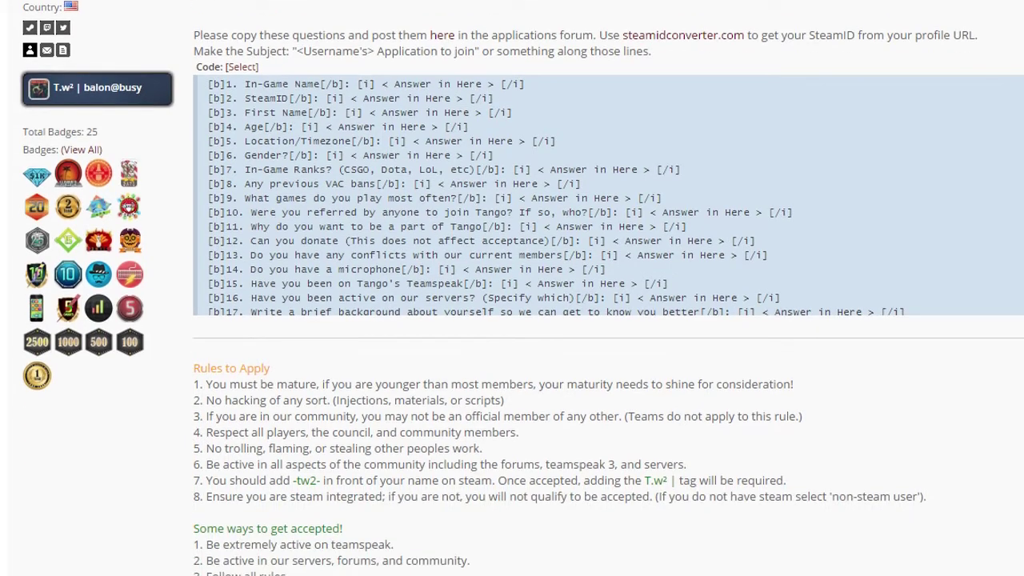
scroll(512, 288, "down", 1)
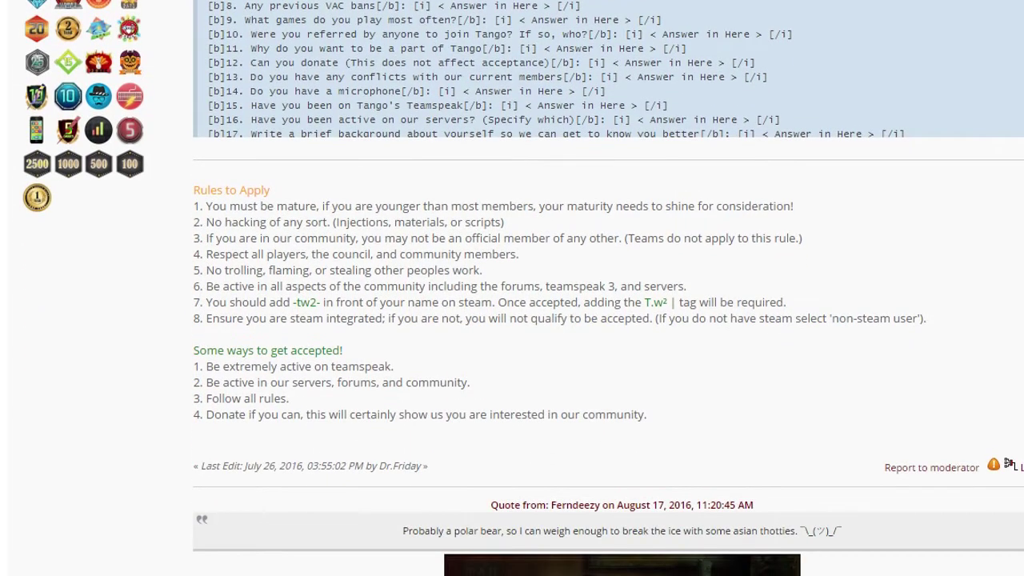
left_click_drag(192, 189, 926, 318)
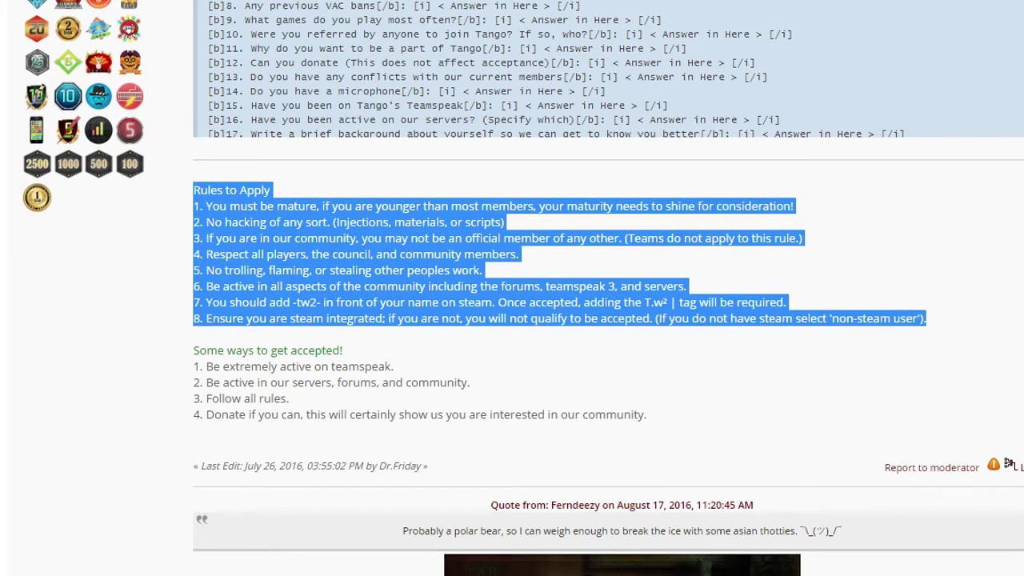
left_click(927, 320)
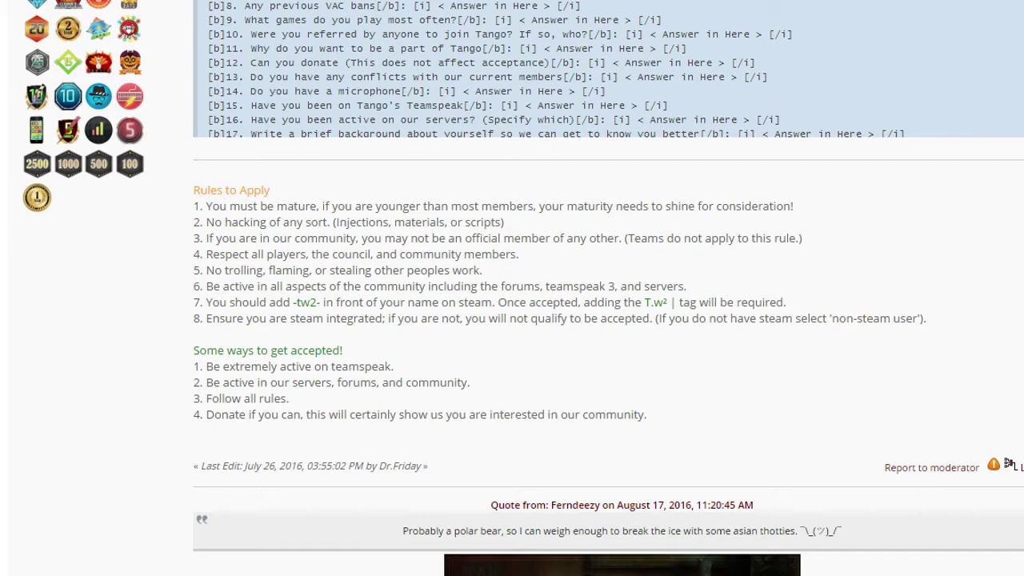
left_click_drag(194, 206, 824, 319)
left_click(823, 318)
left_click_drag(194, 350, 646, 414)
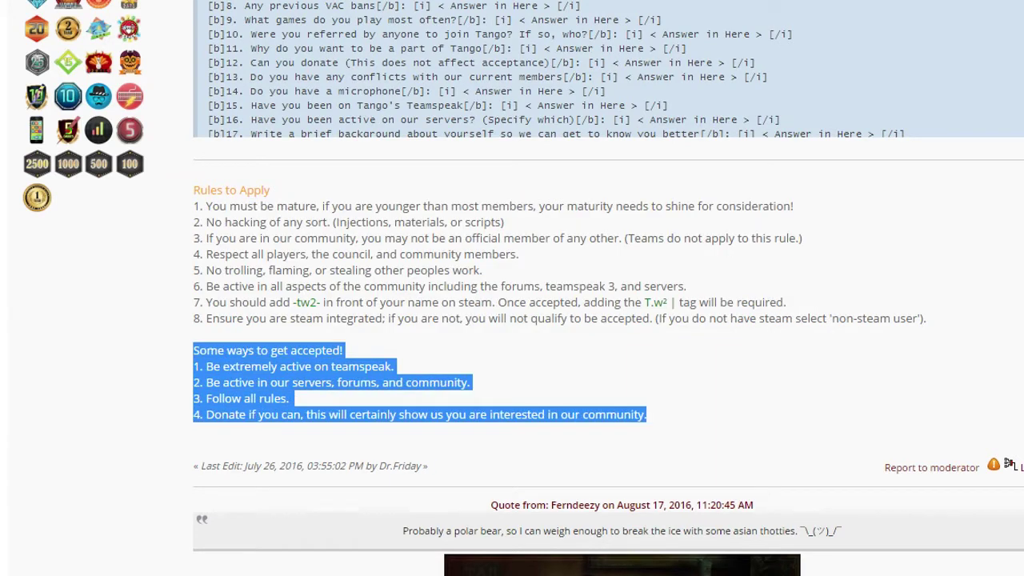
left_click(679, 414)
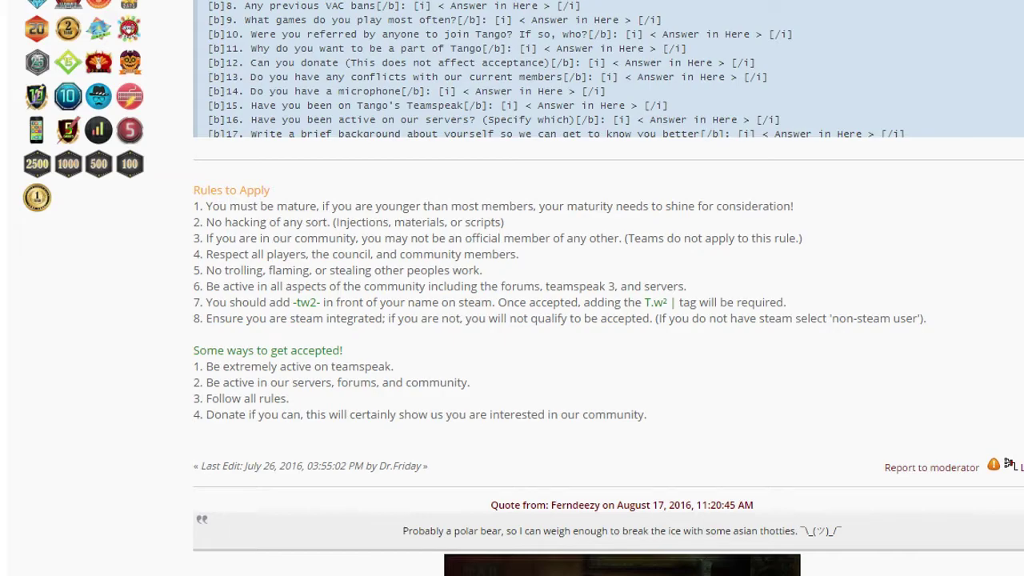
Step: Return to the Applications board and start a new topic there
scroll(607, 320, "up", 10)
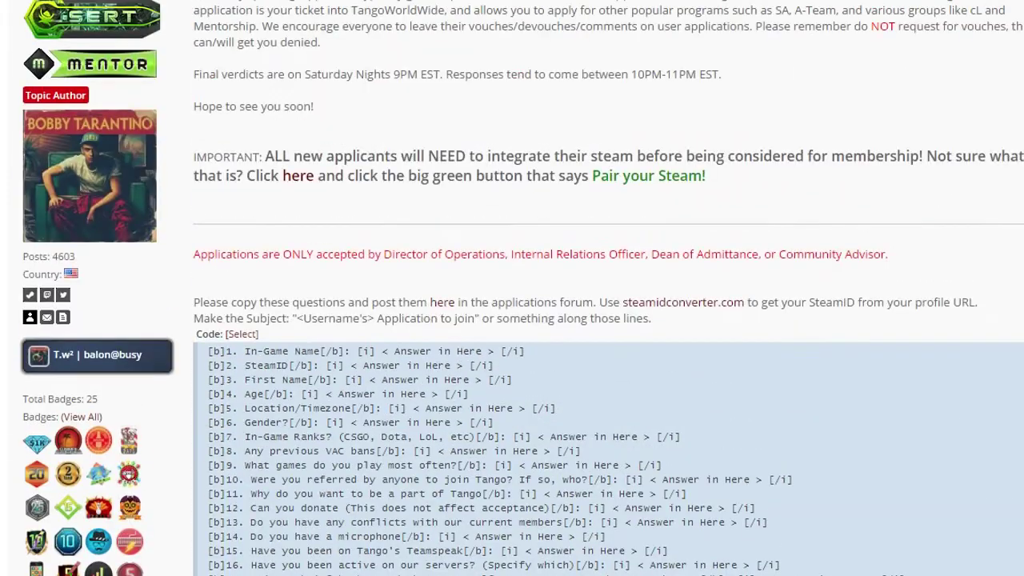
scroll(608, 320, "up", 2)
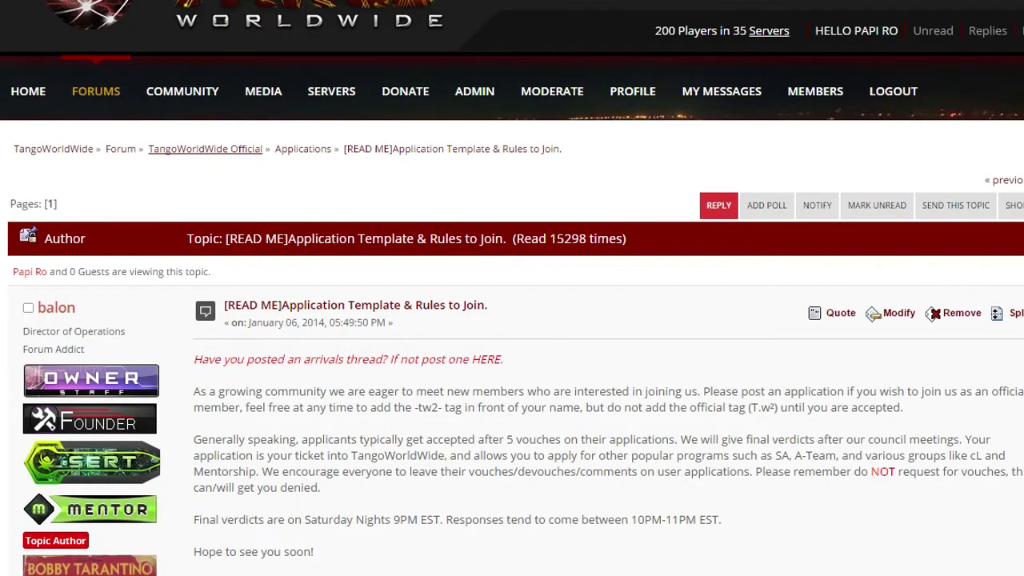
left_click(302, 149)
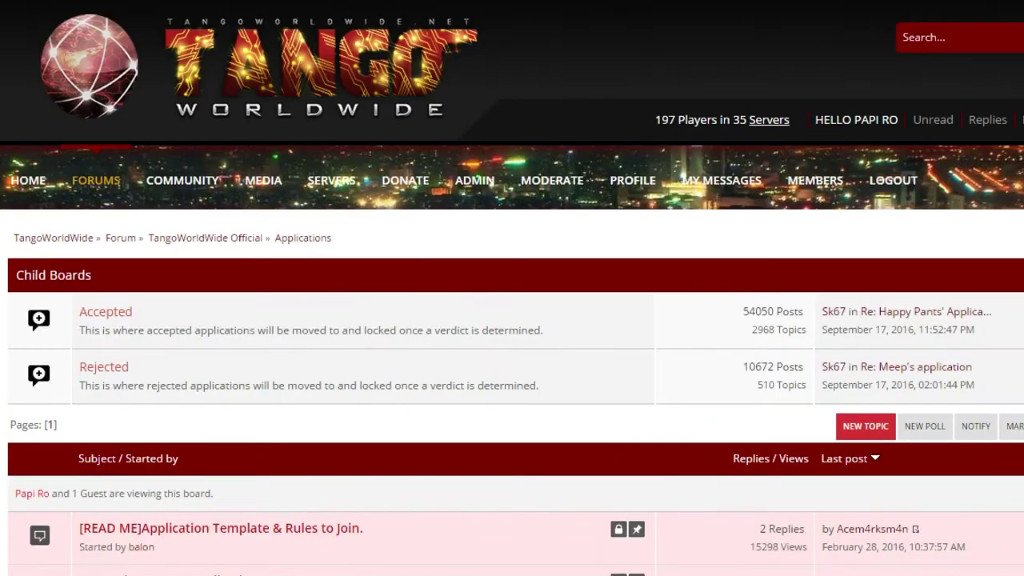
scroll(511, 320, "down", 2)
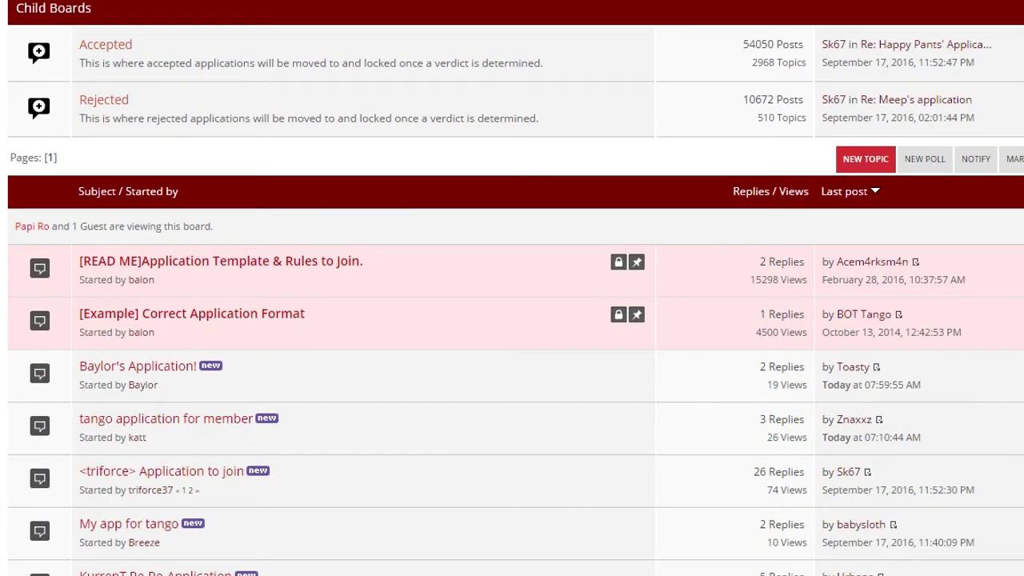
left_click(866, 158)
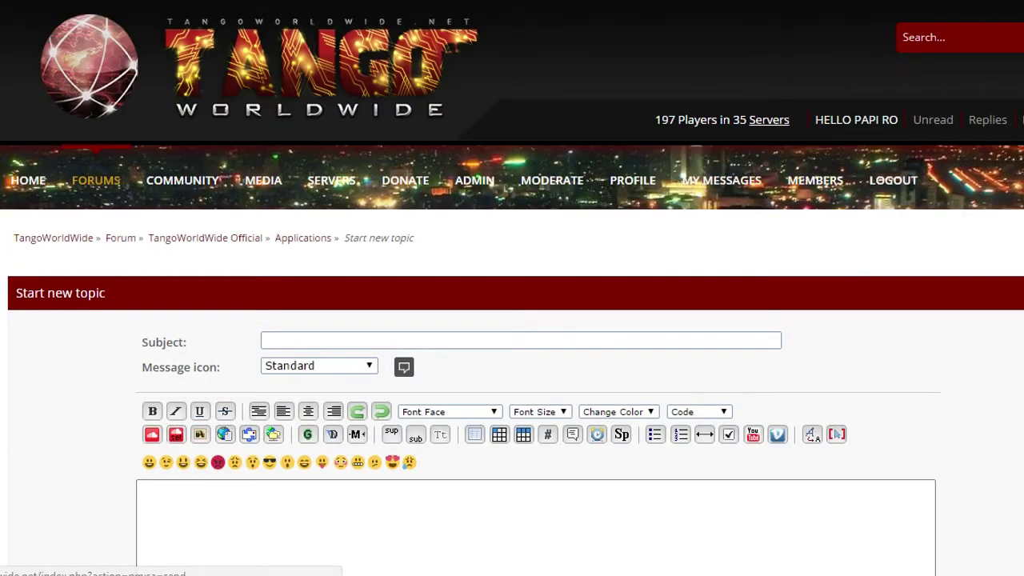
Step: Set the new topic's subject to the applicant's name in possessive form followed by "Application"
scroll(511, 320, "down", 1)
left_click(521, 251)
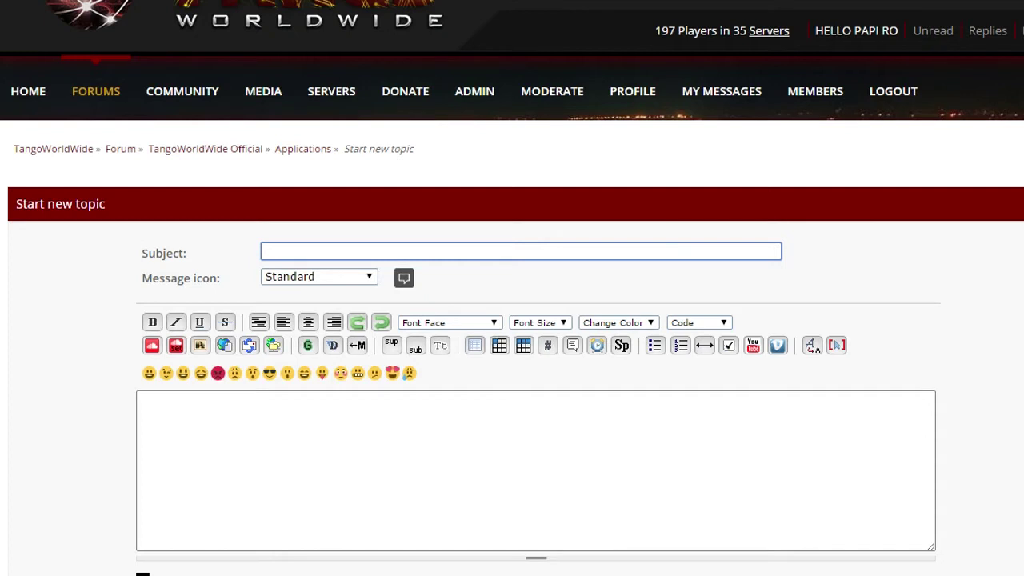
type("Tom's Application")
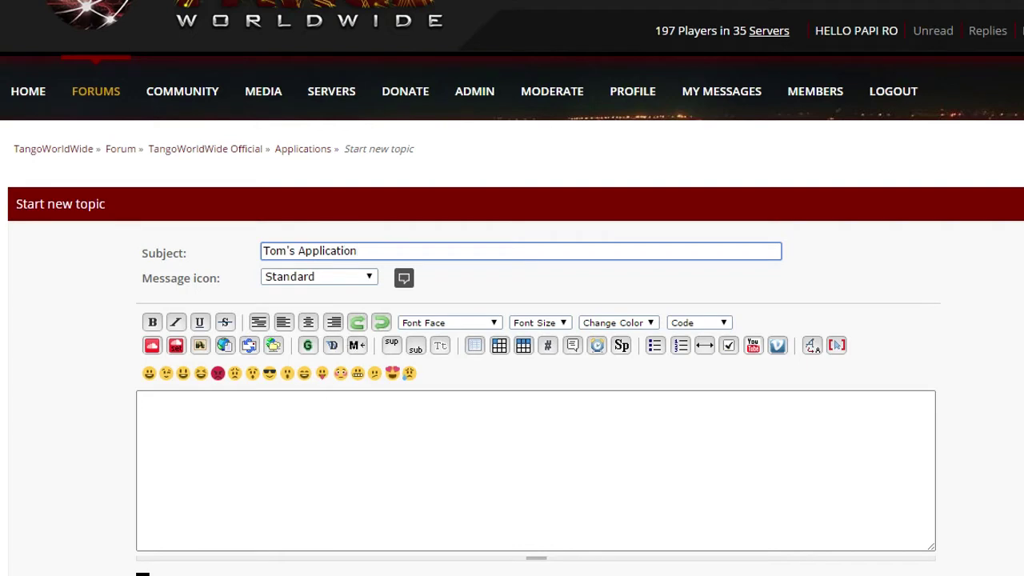
Step: Paste the copied application template into the message body and look over its questions
scroll(512, 288, "down", 2)
left_click(141, 224)
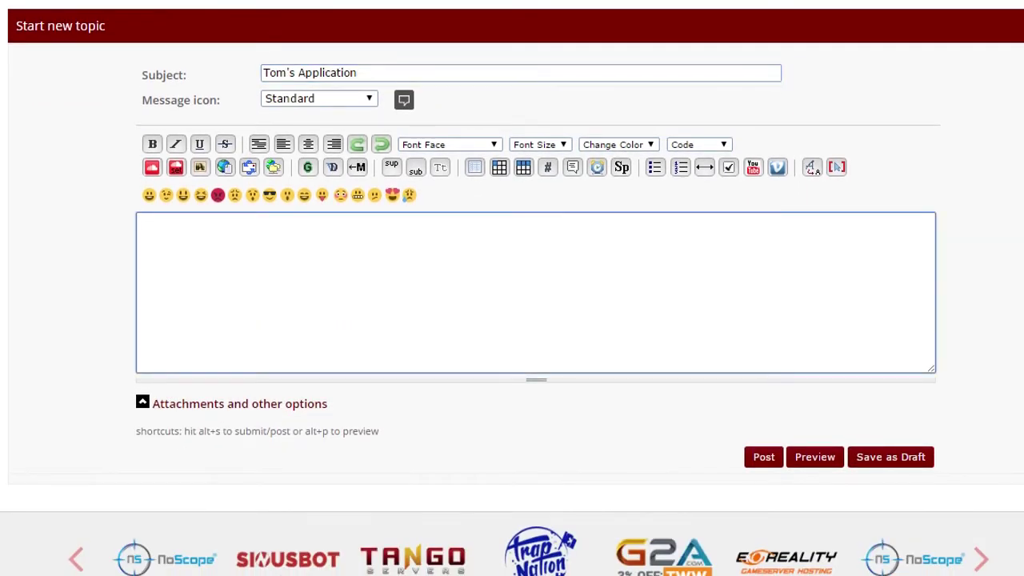
key("ctrl+v")
scroll(536, 291, "up", 3)
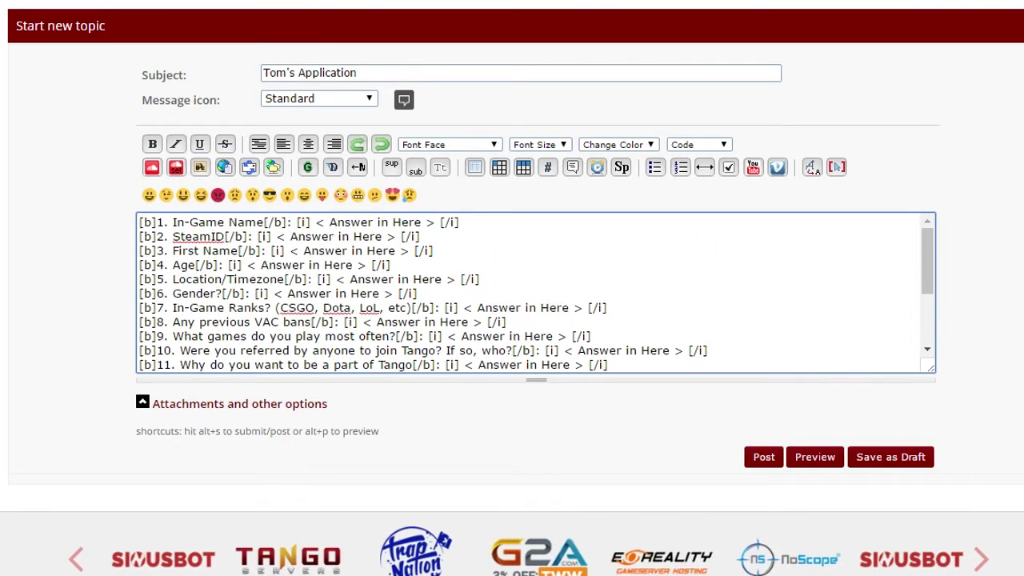
scroll(535, 292, "up", 1)
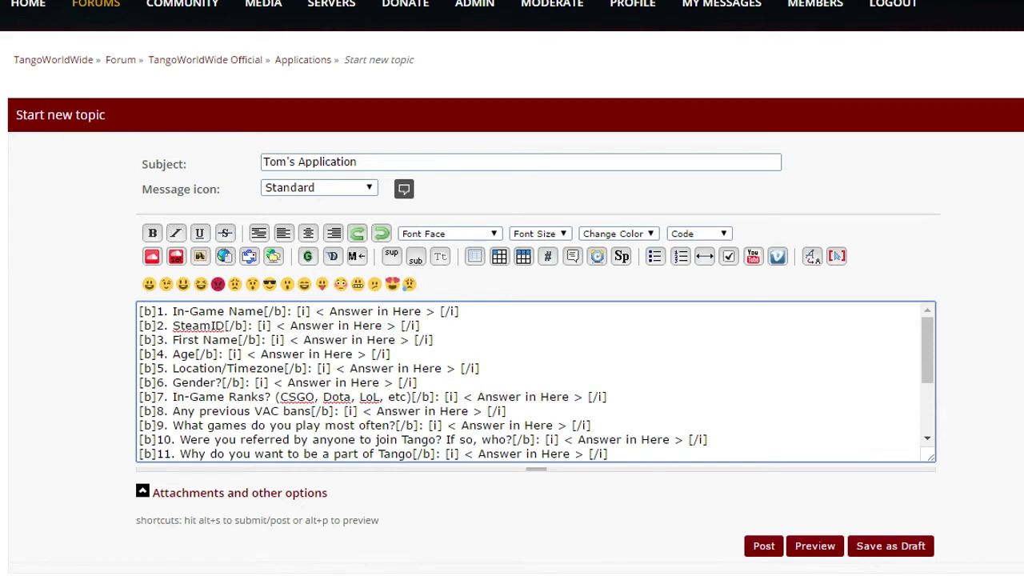
scroll(536, 381, "down", 3)
scroll(536, 381, "up", 3)
Step: Replace the placeholders of questions 1 and 2 with the applicant's in-game name and SteamID
left_click_drag(310, 311, 439, 311)
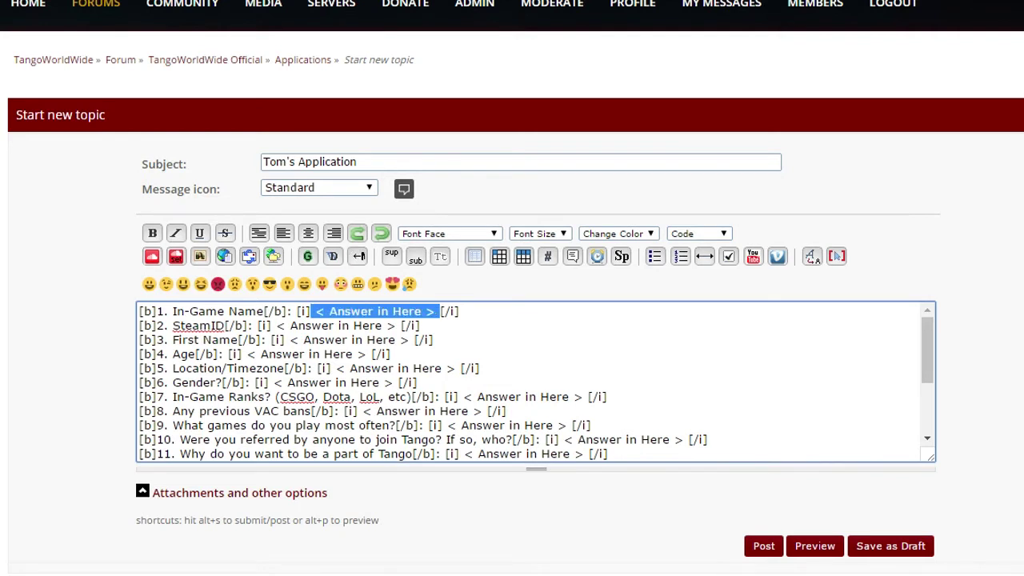
key("BackSpace")
type("Tom")
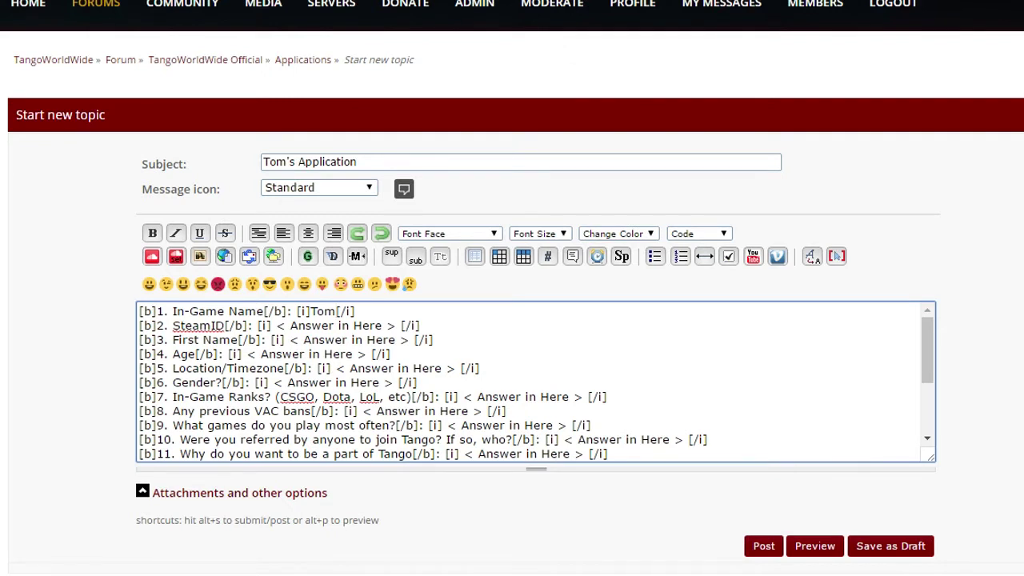
left_click_drag(272, 325, 400, 325)
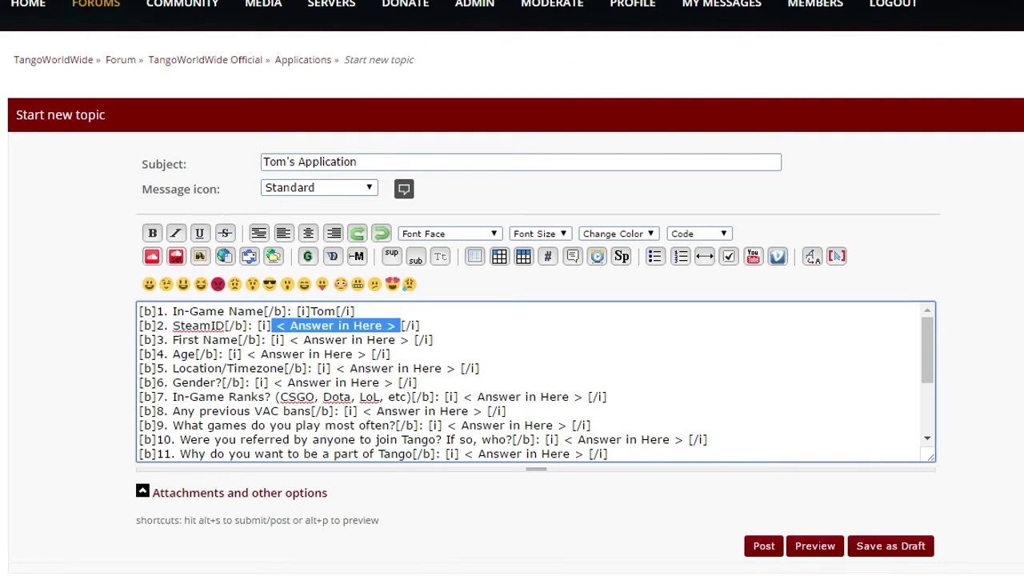
key("BackSpace")
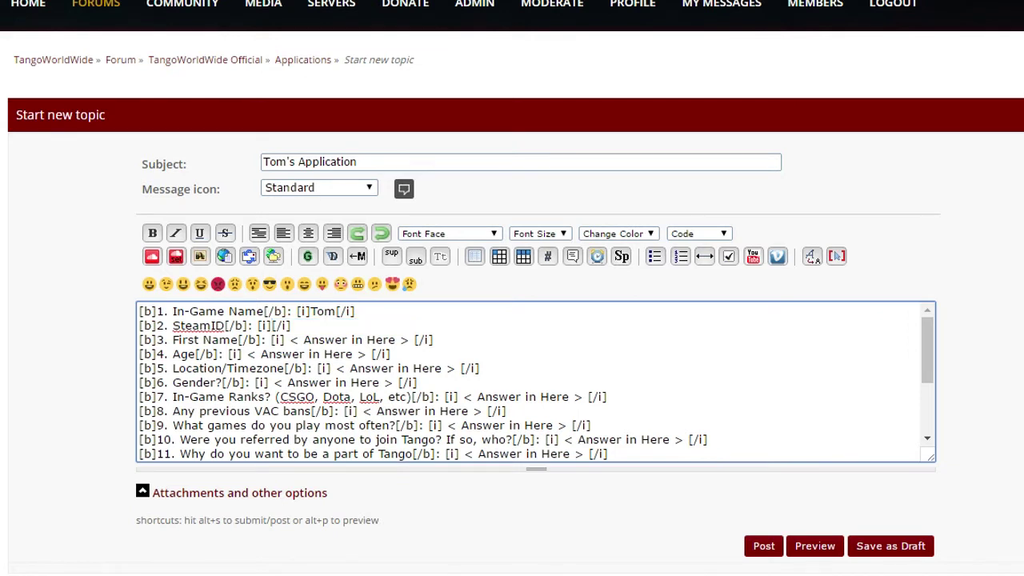
type("1234")
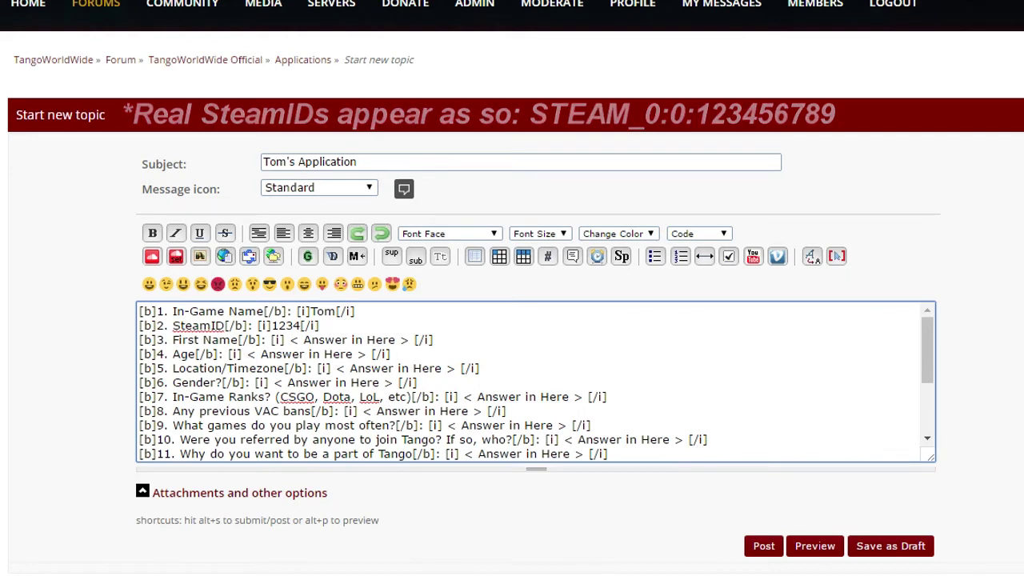
Step: Replace the placeholders of questions 3 and 4 with the applicant's first name and the age 18
left_click_drag(286, 340, 413, 339)
key("BackSpace")
type("Tom")
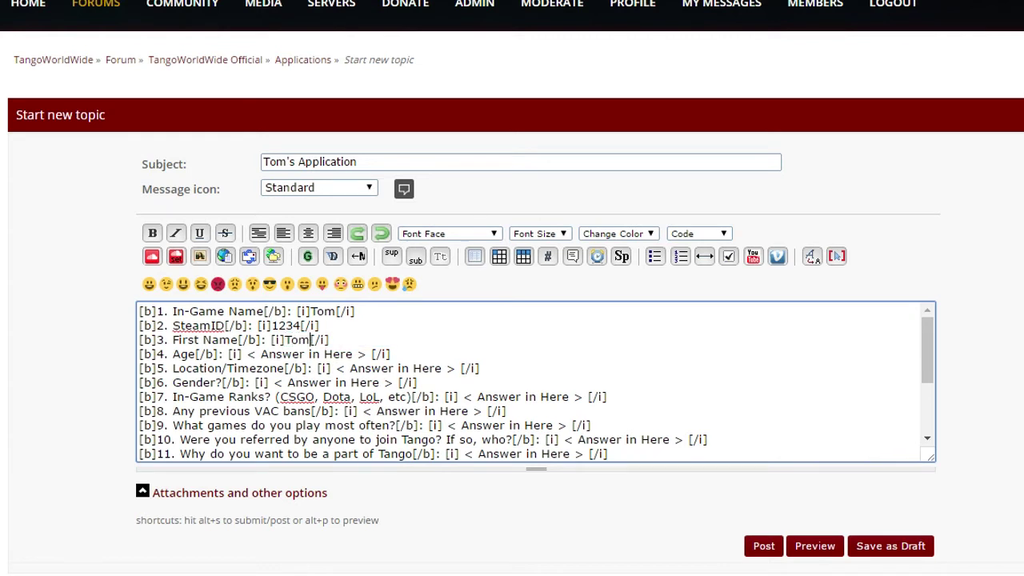
left_click_drag(241, 353, 373, 353)
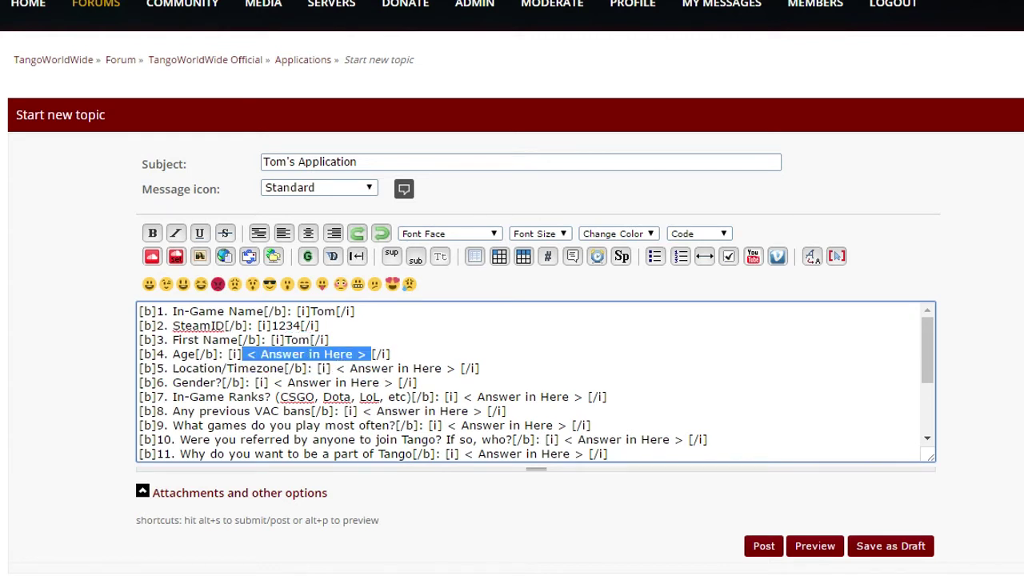
type("18")
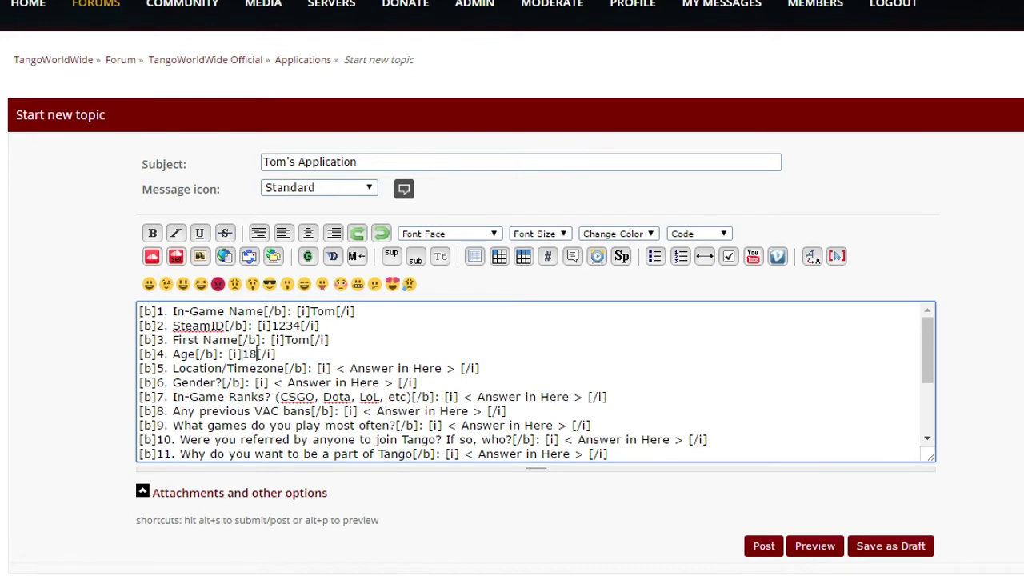
Step: Replace the placeholders of questions 5 and 6 with the timezone PST and the gender Male
left_click_drag(331, 368, 459, 368)
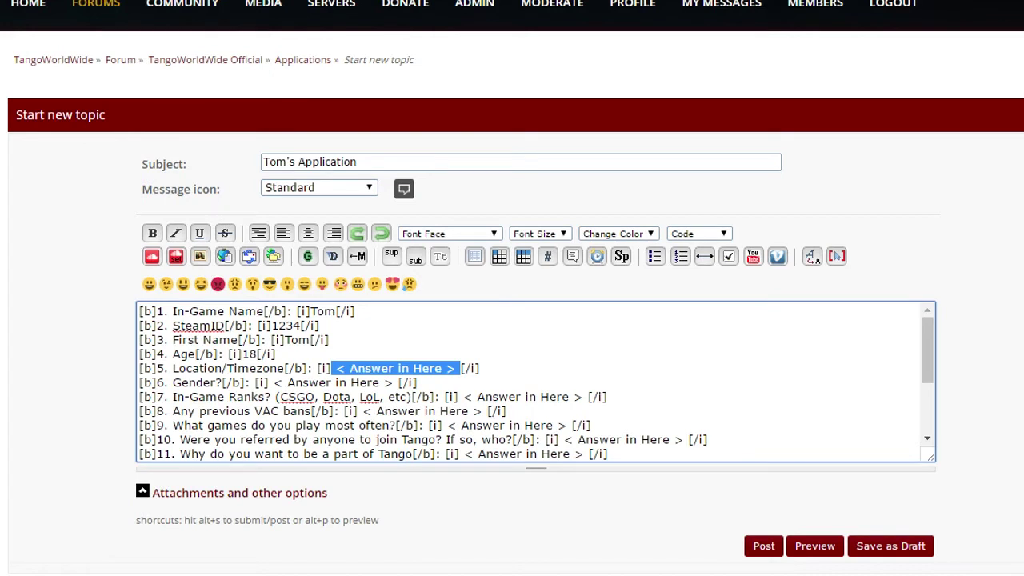
type("PST")
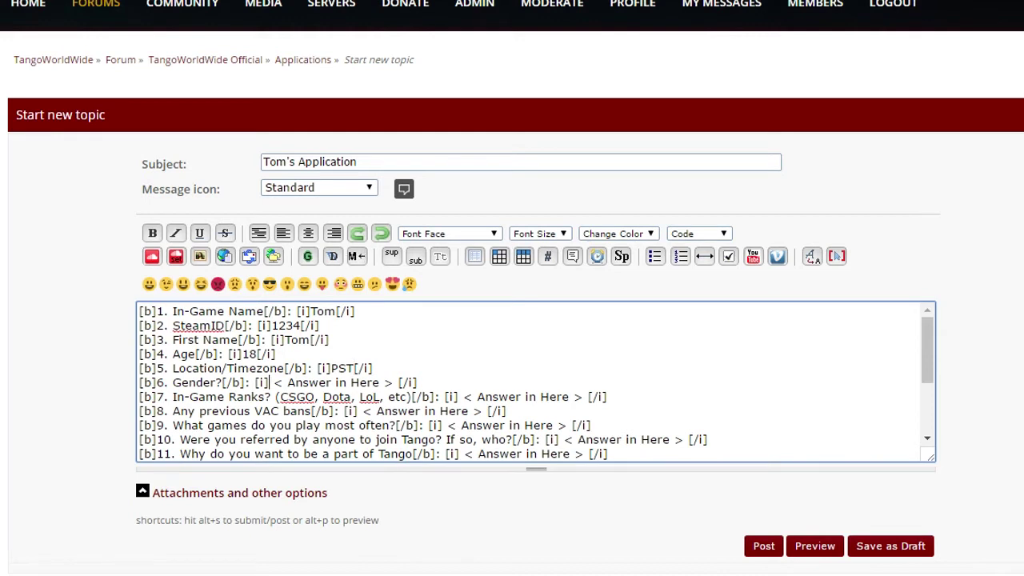
key("shift+Right")
key("shift+Right")
key("shift+Right")
key("shift+Right")
key("shift+Right")
key("shift+Right")
key("shift+Right")
key("shift+Right")
key("shift+Right")
key("shift+Right")
key("shift+Right")
key("shift+Right")
key("shift+Right")
key("shift+Right")
key("shift+Right")
key("shift+Right")
key("shift+Right")
key("shift+Right")
key("shift+Right")
key("shift+Right")
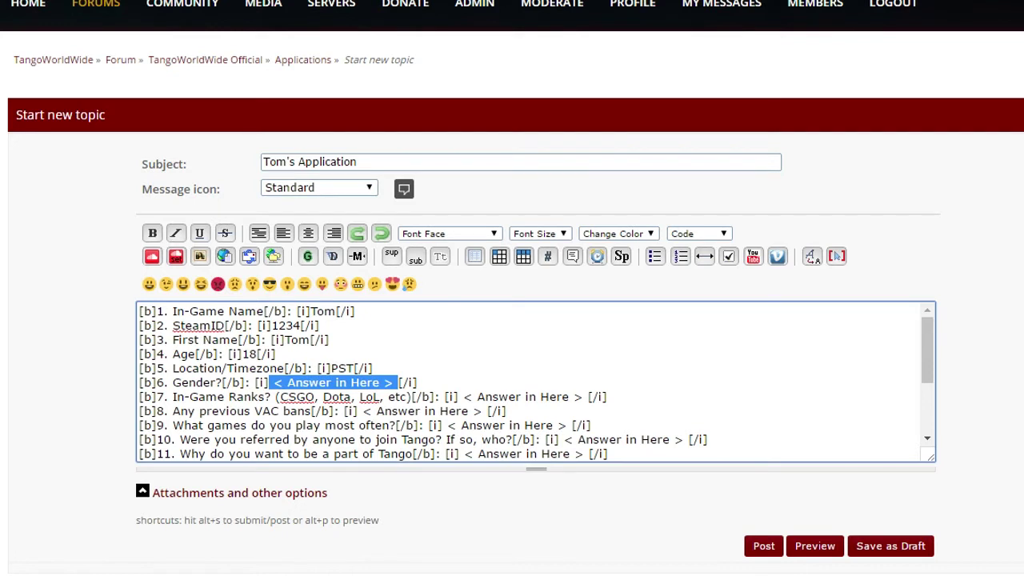
key("BackSpace")
type("Male")
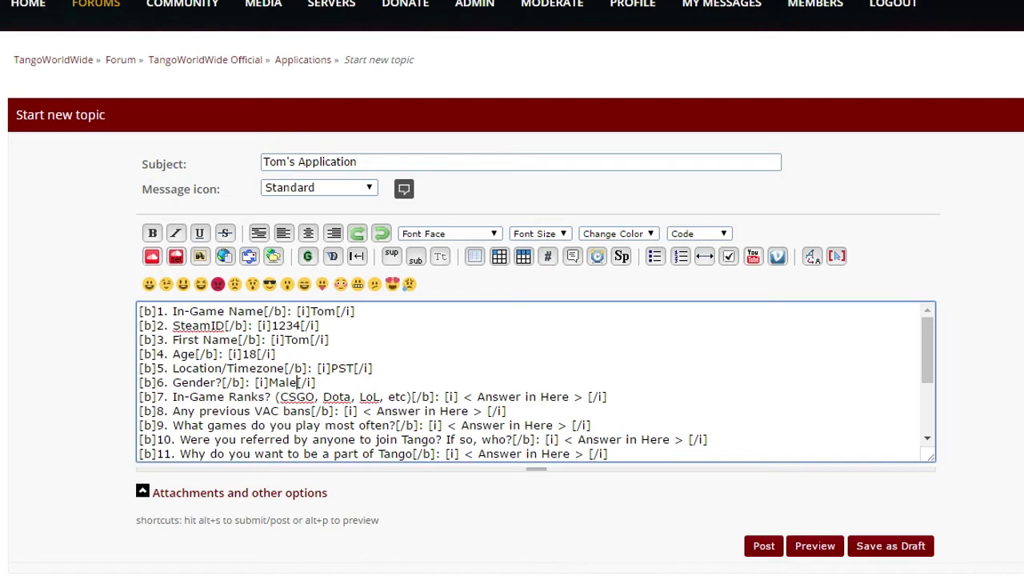
Step: Replace the placeholders of questions 7 and 8 with the in-game rank Silver 2 and N/A for VAC bans
left_click_drag(458, 396, 588, 397)
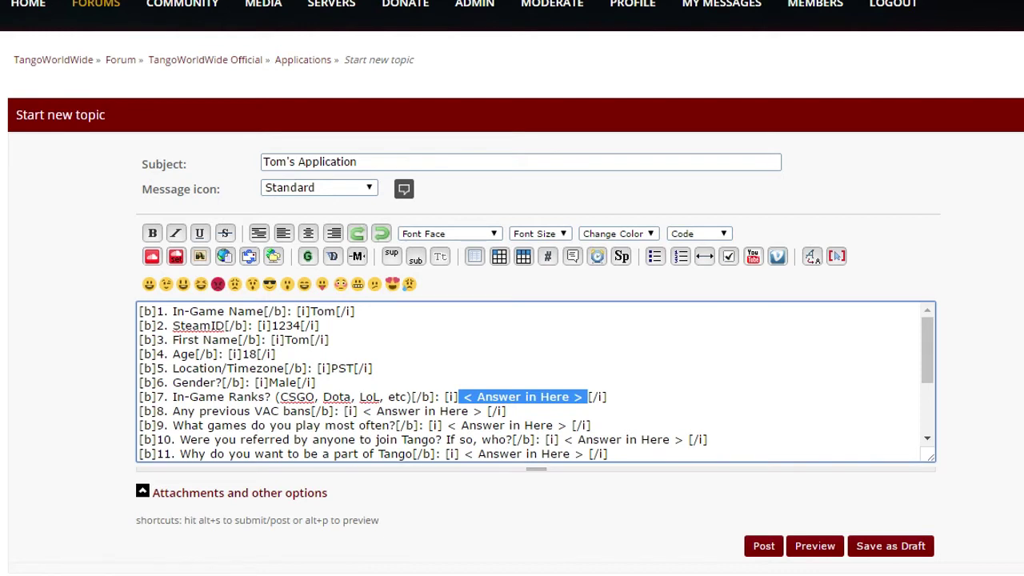
key("BackSpace")
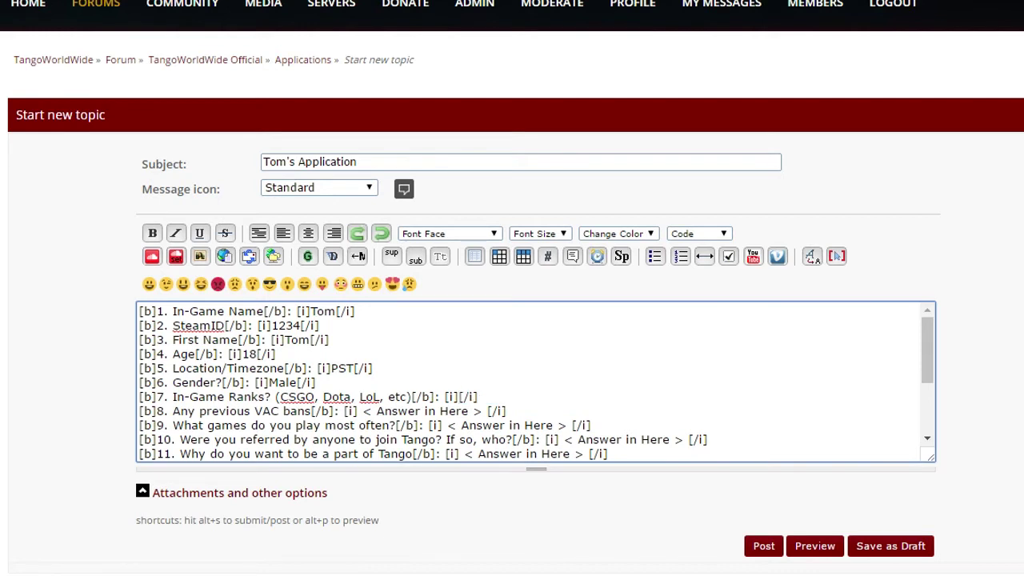
type("Silver 2")
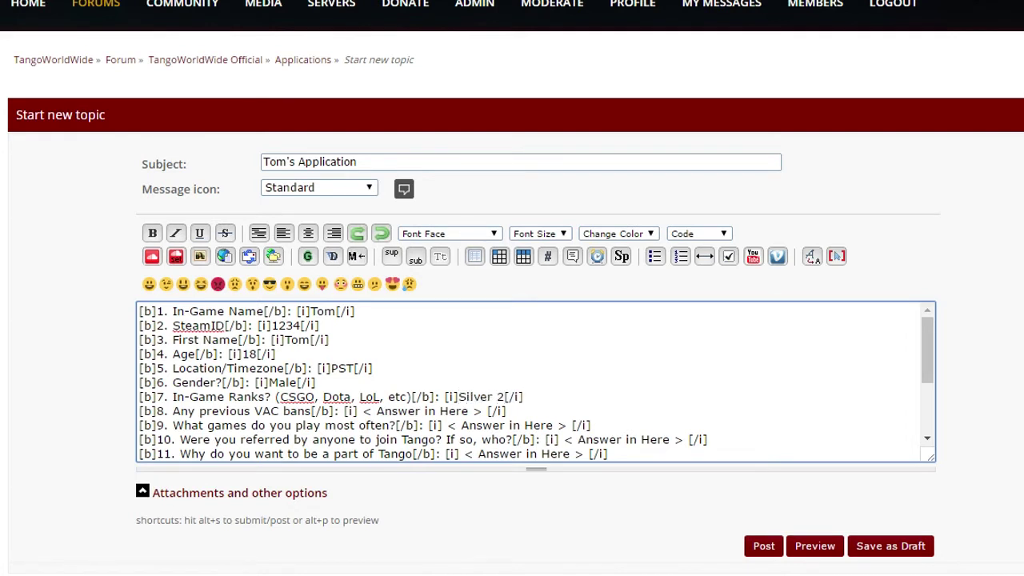
left_click(360, 411)
left_click_drag(362, 411, 485, 411)
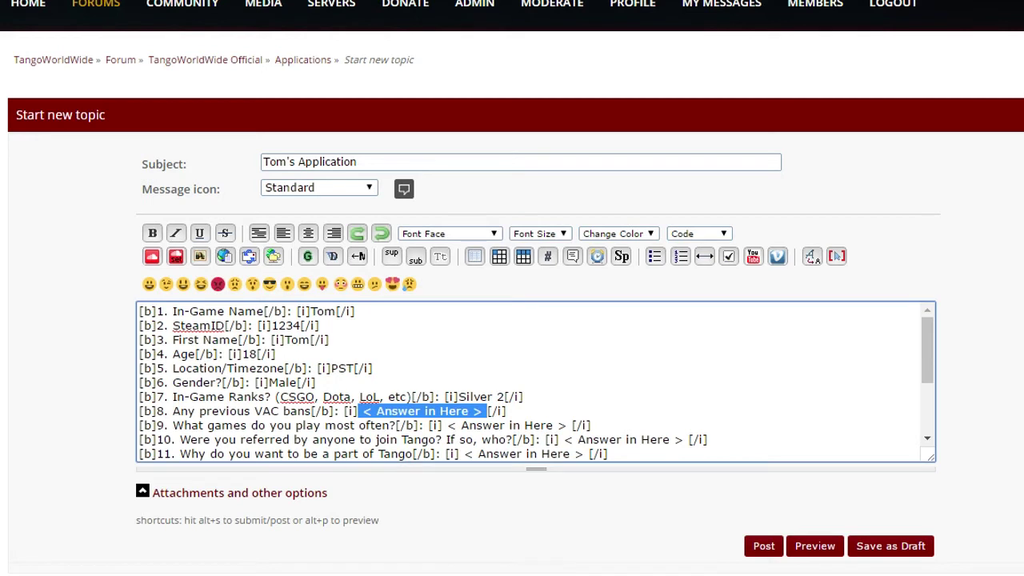
key("BackSpace")
type("N/A")
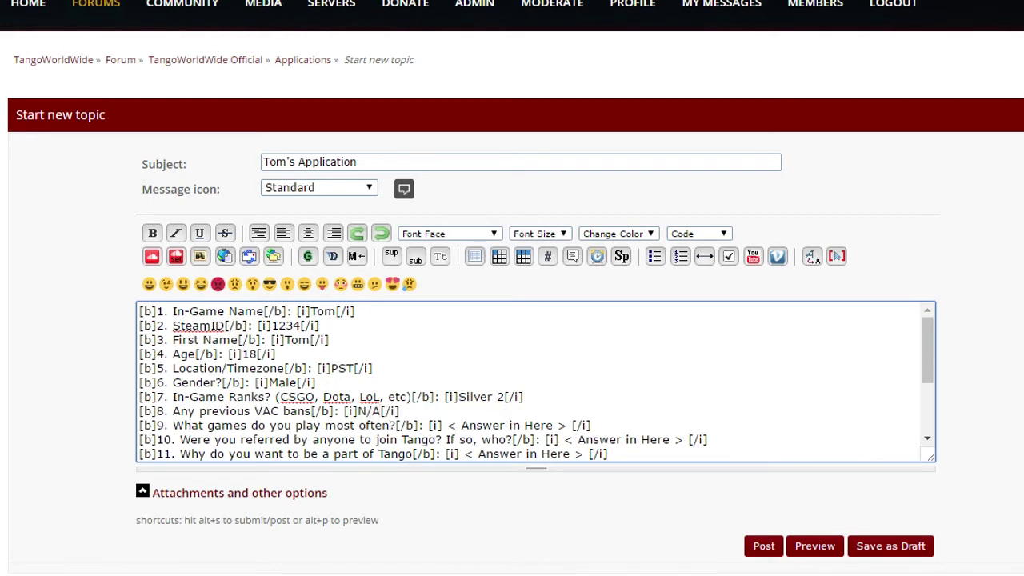
Step: Answer question 9 with Counter-Strike and question 10 with the referring member's username as an @ mention
left_click_drag(443, 425, 567, 424)
key("BackSpace")
type("Cou")
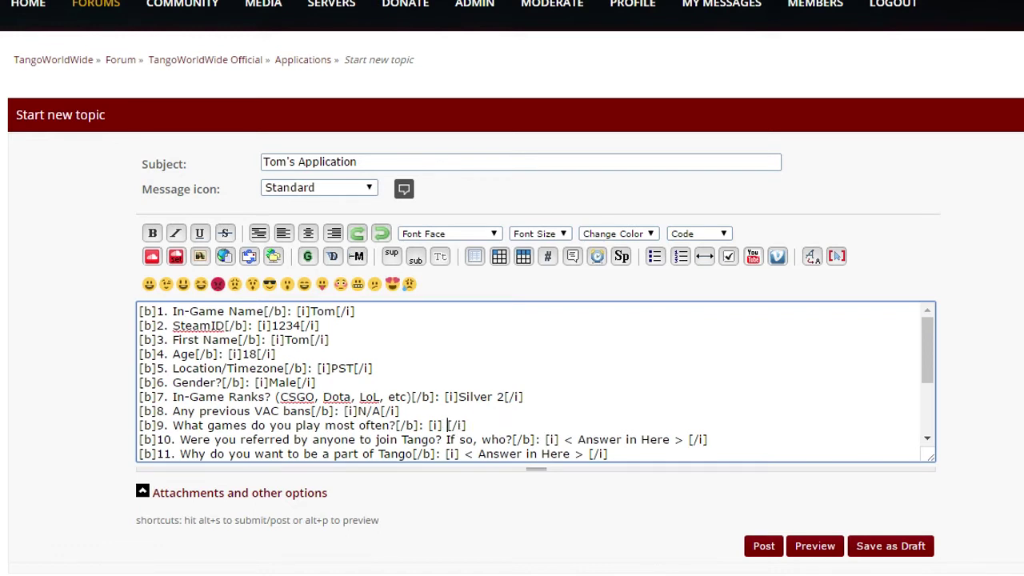
type("nter-Strike\"")
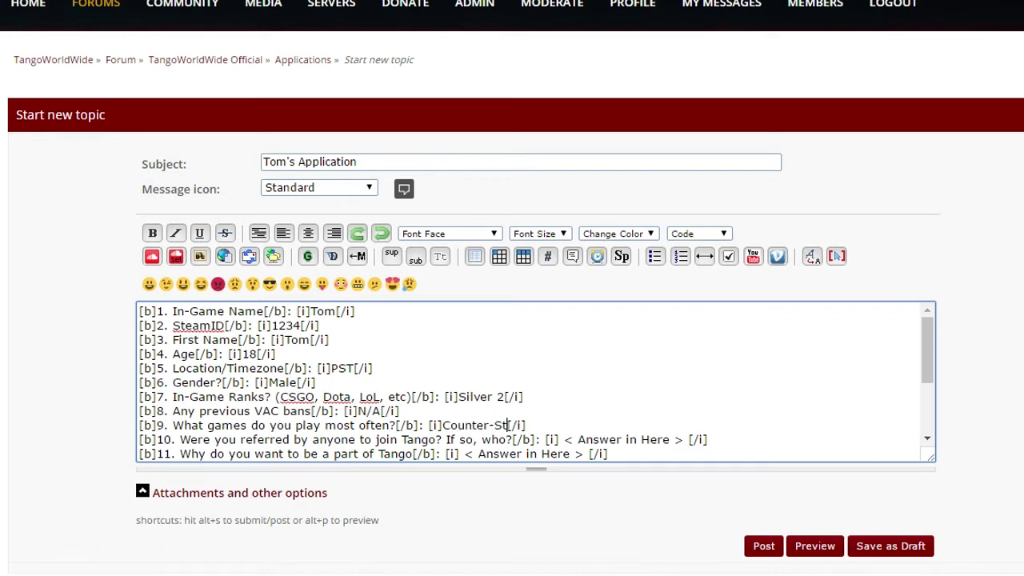
key("BackSpace")
scroll(536, 381, "down", 2)
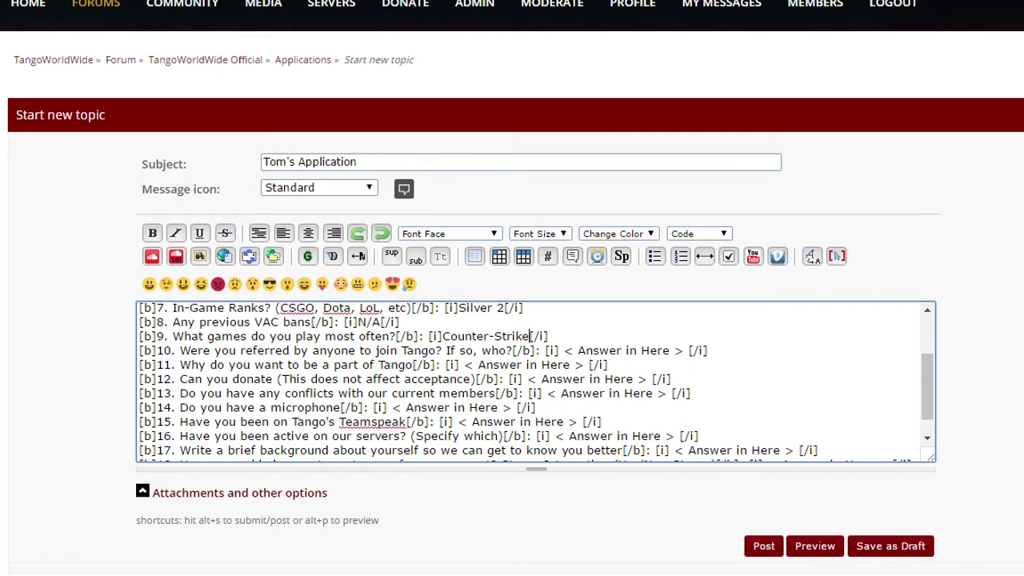
left_click_drag(560, 350, 688, 351)
type("@Papi Ro")
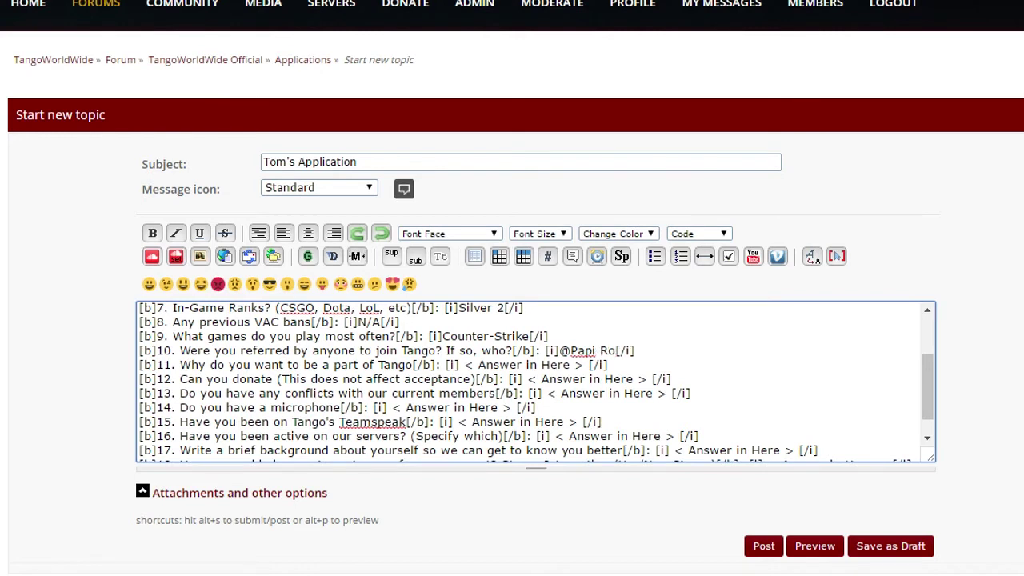
Step: Answer question 11 with "I want to join because he loves" followed by the member's nickname and a period
left_click(252, 364)
left_click_drag(459, 365, 589, 365)
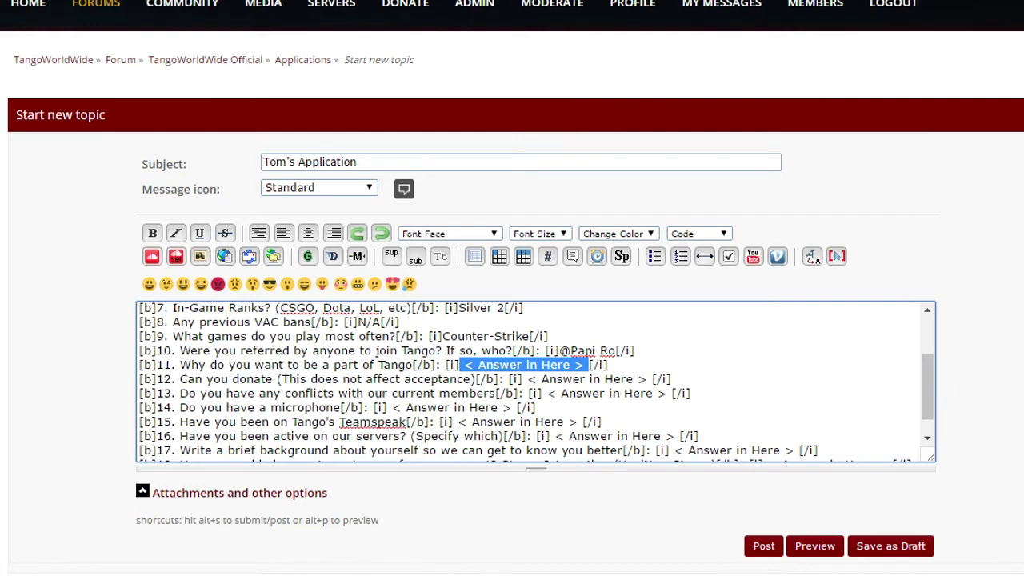
type("I want to jo")
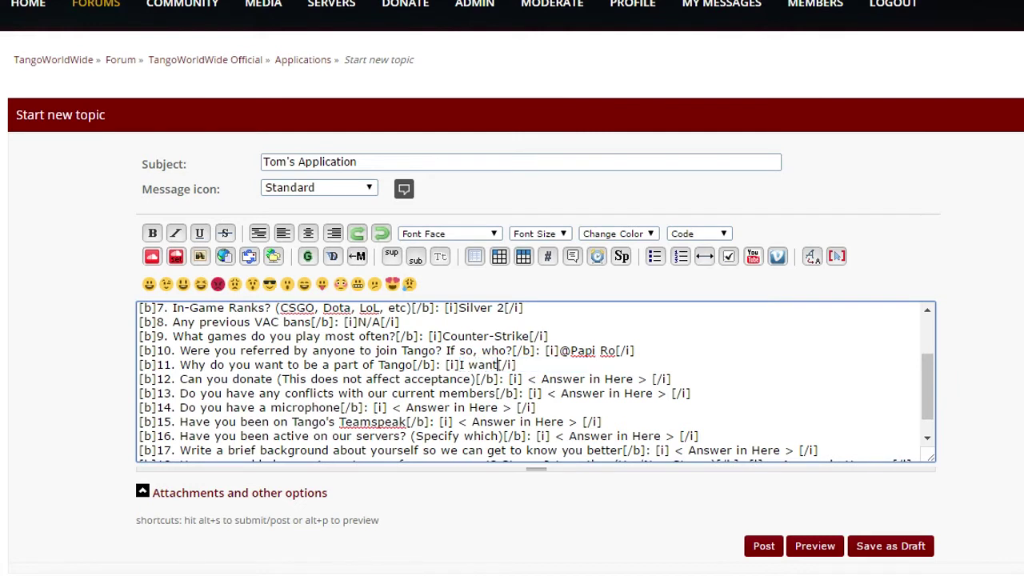
type("in becau")
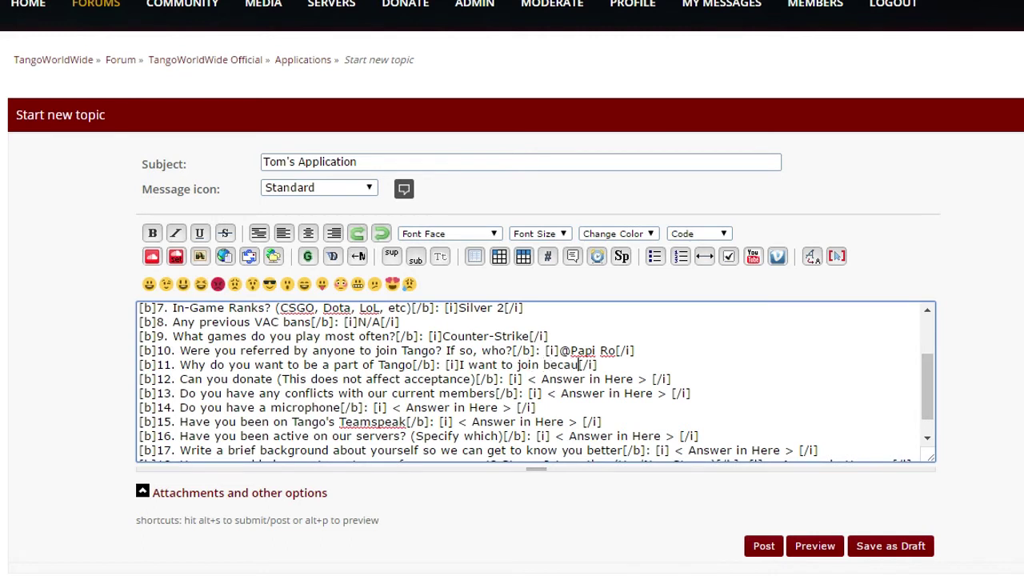
type("se he loves Balo")
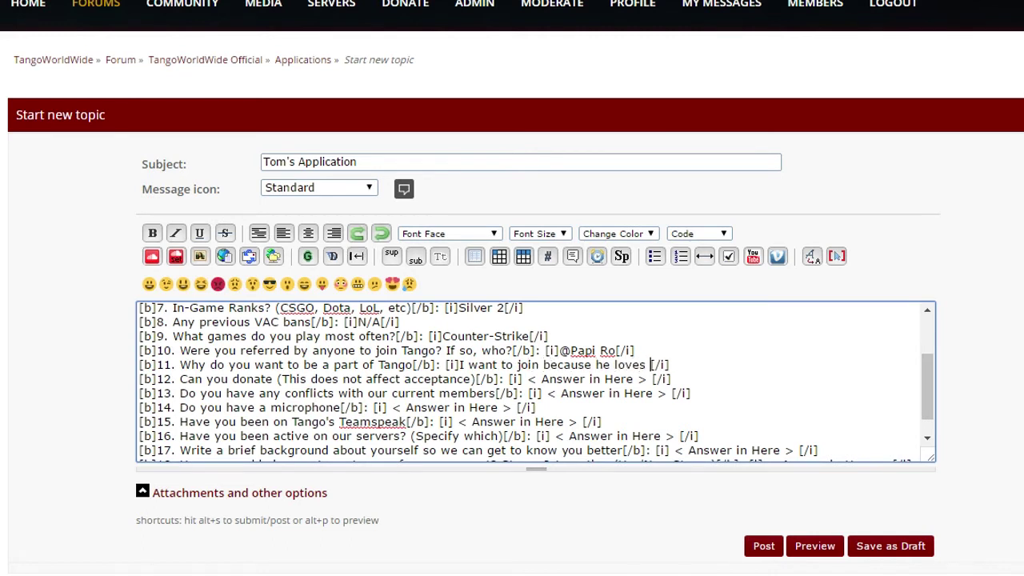
type("n.")
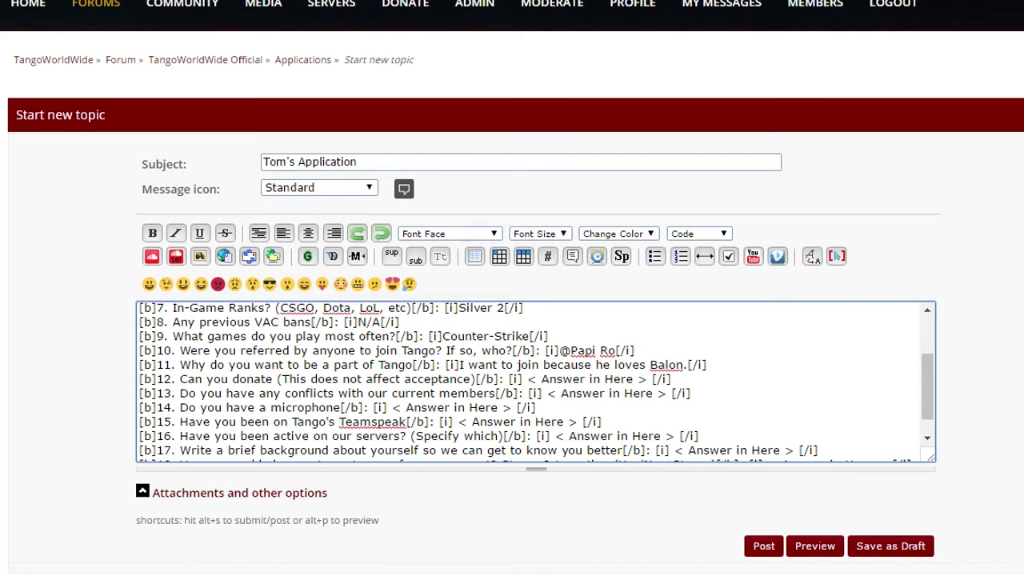
Step: Replace the placeholder of question 12 with "Yes, I can donate." and that of question 13 with "No."
left_click_drag(523, 379, 651, 379)
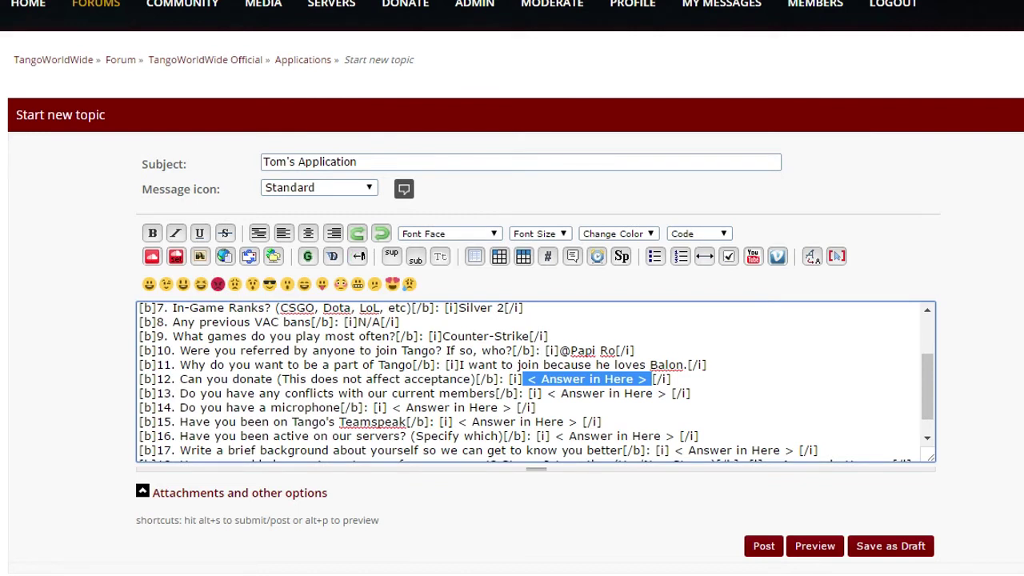
key("BackSpace")
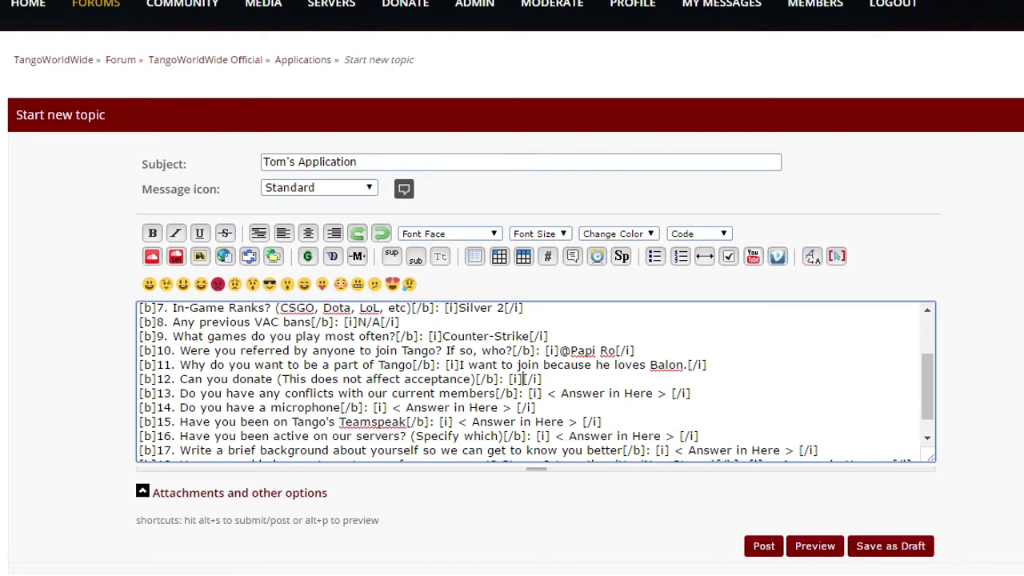
type("Yes, I can donate.")
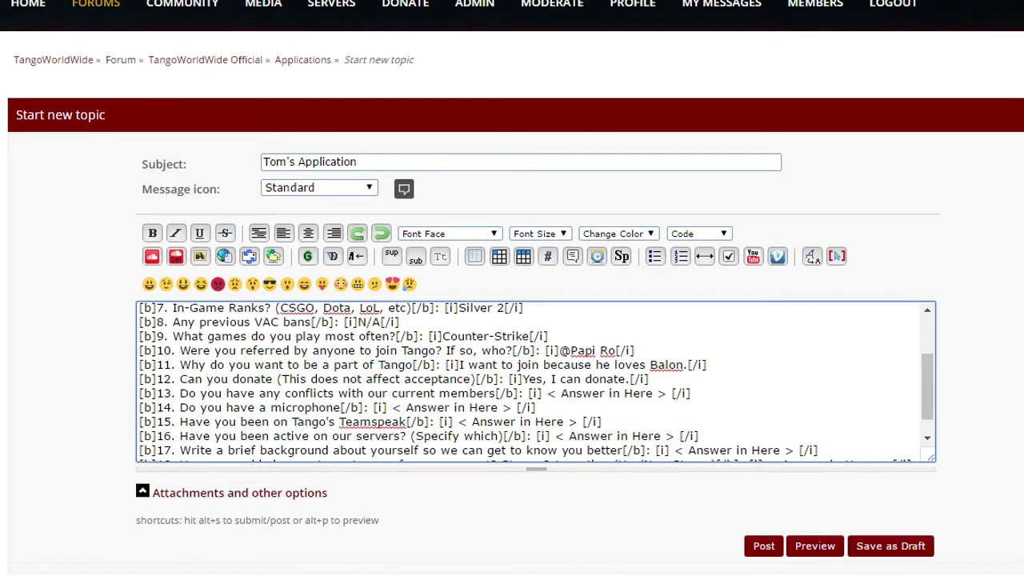
left_click_drag(542, 393, 671, 393)
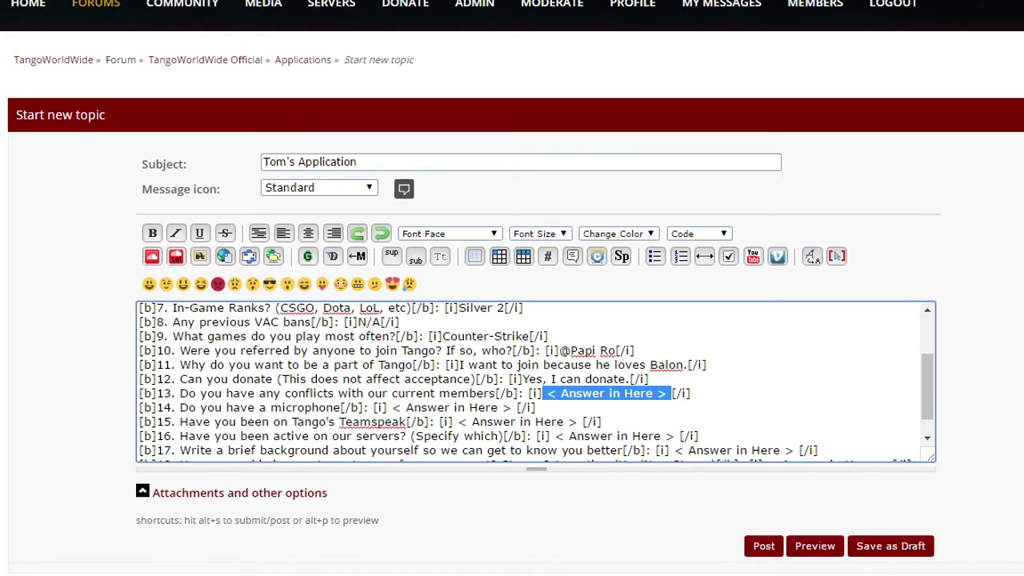
key("BackSpace")
type("No.")
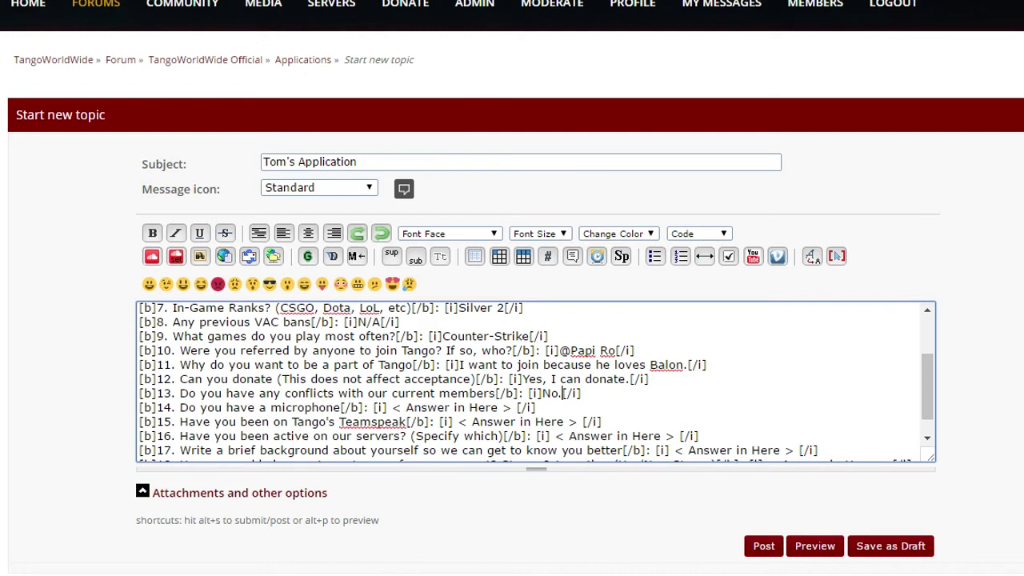
Step: Answer Yes to question 14 about the microphone and question 15 about Tango's Teamspeak, replacing both placeholders
left_click_drag(388, 407, 515, 407)
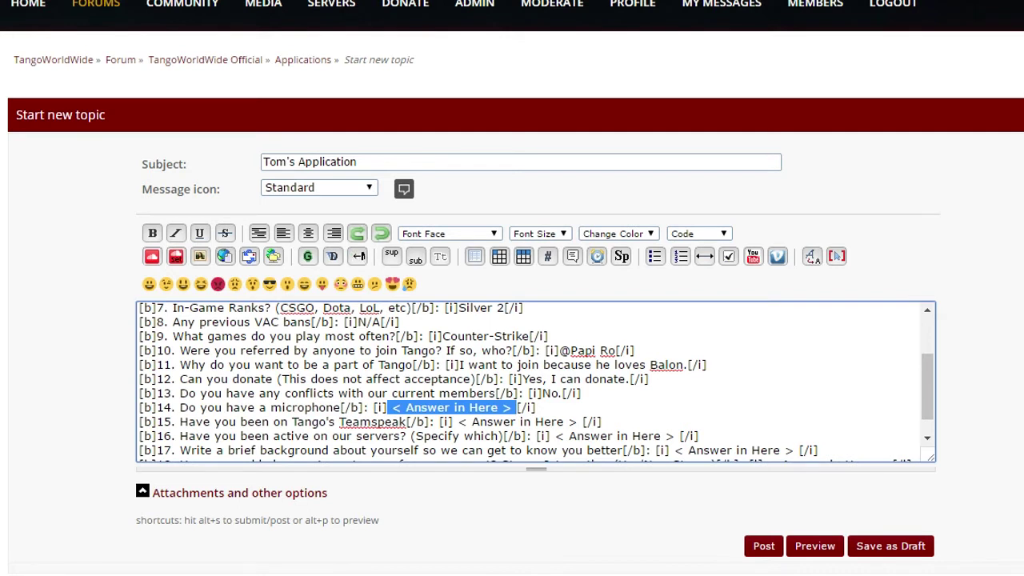
key("BackSpace")
type("Yes")
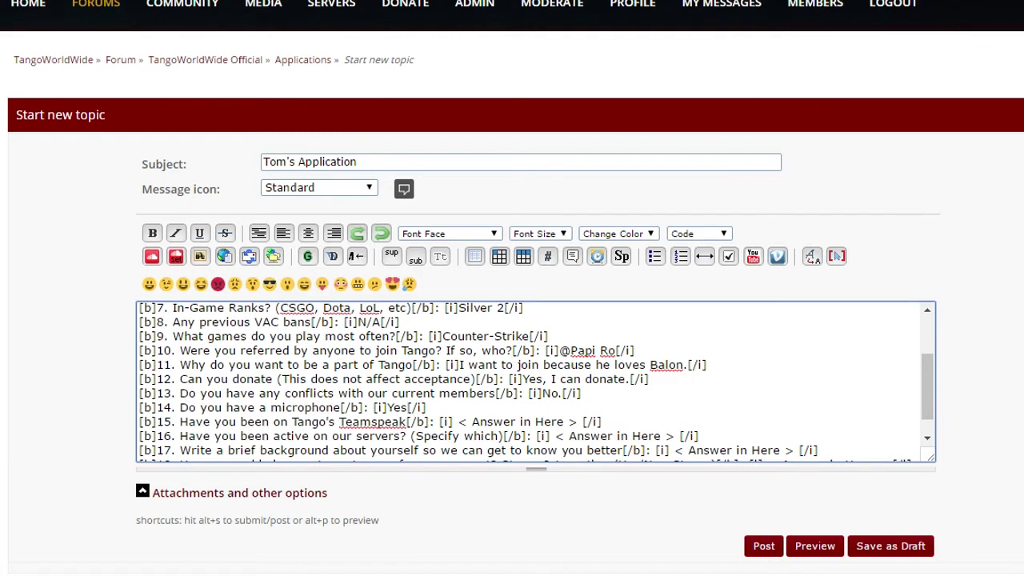
left_click_drag(453, 421, 582, 422)
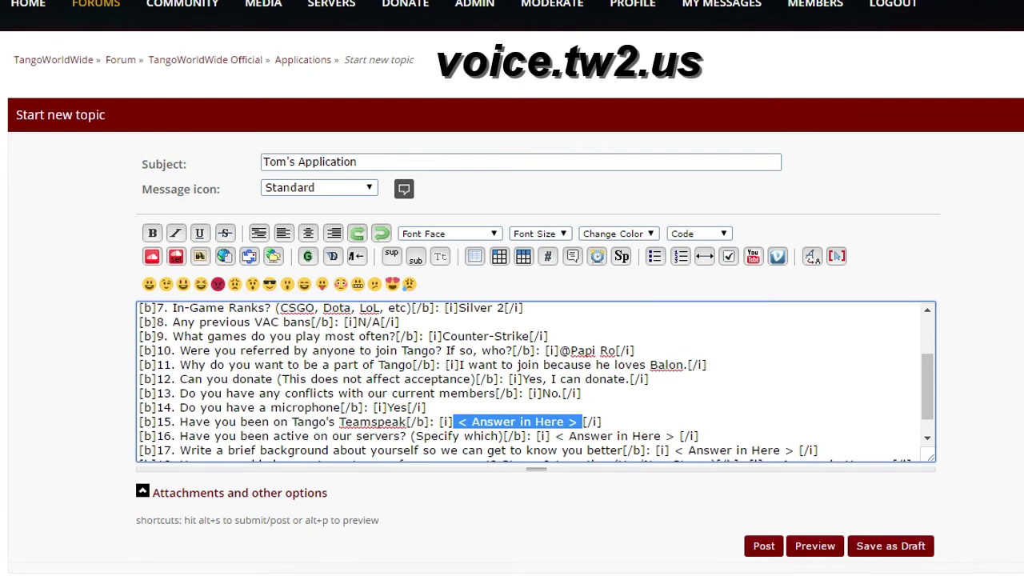
key("BackSpace")
type("Yes")
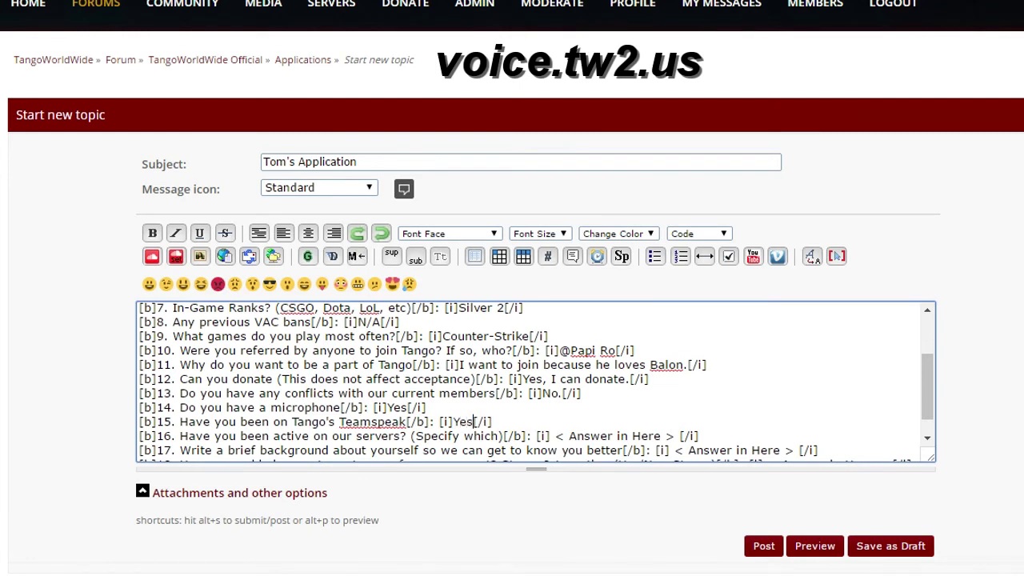
Step: Replace the placeholder of question 16 about active servers with "Bhop and Surf"
scroll(535, 381, "down", 1)
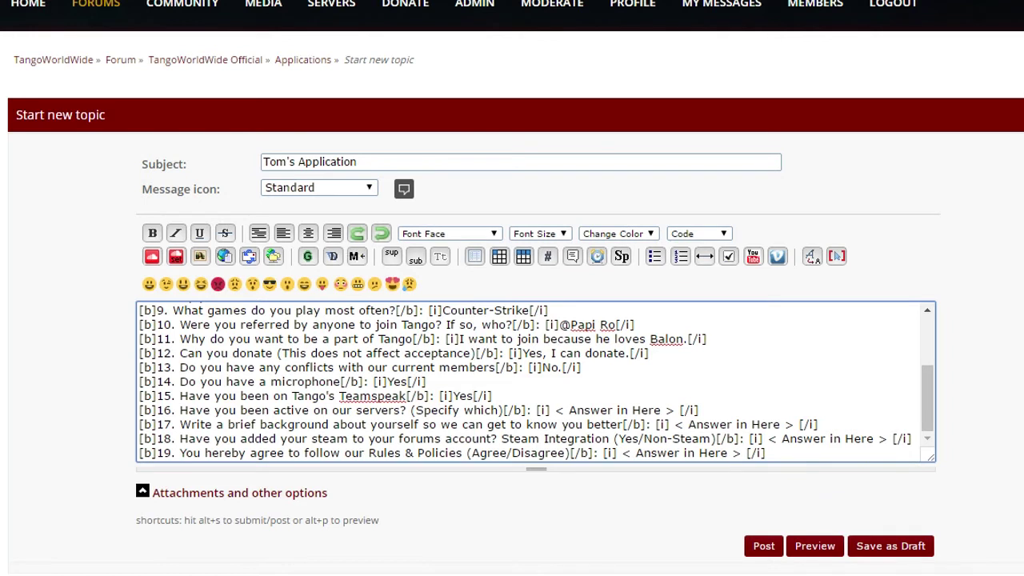
left_click(411, 409)
left_click_drag(550, 409, 678, 410)
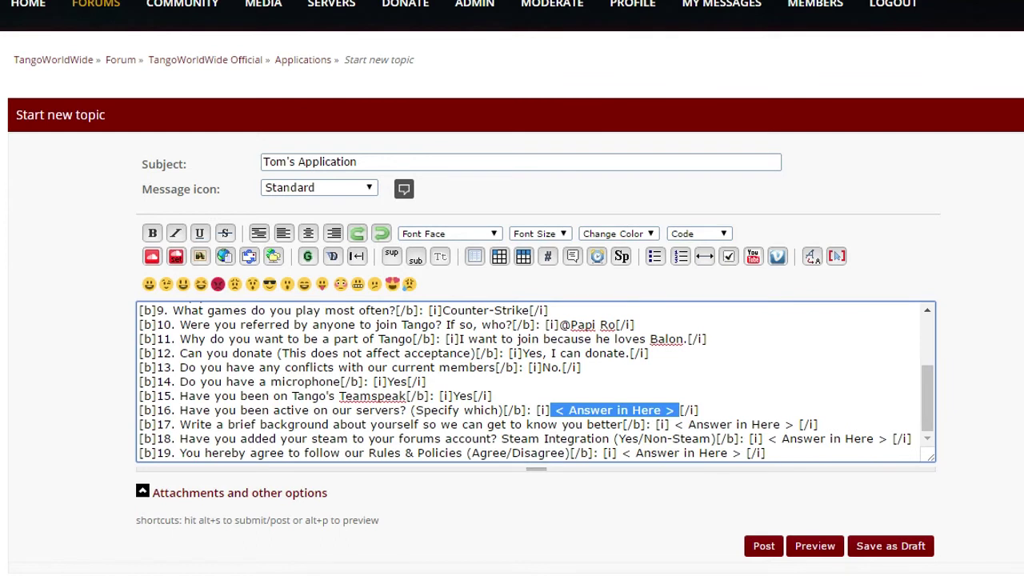
key("BackSpace")
type("Bhop and Surf")
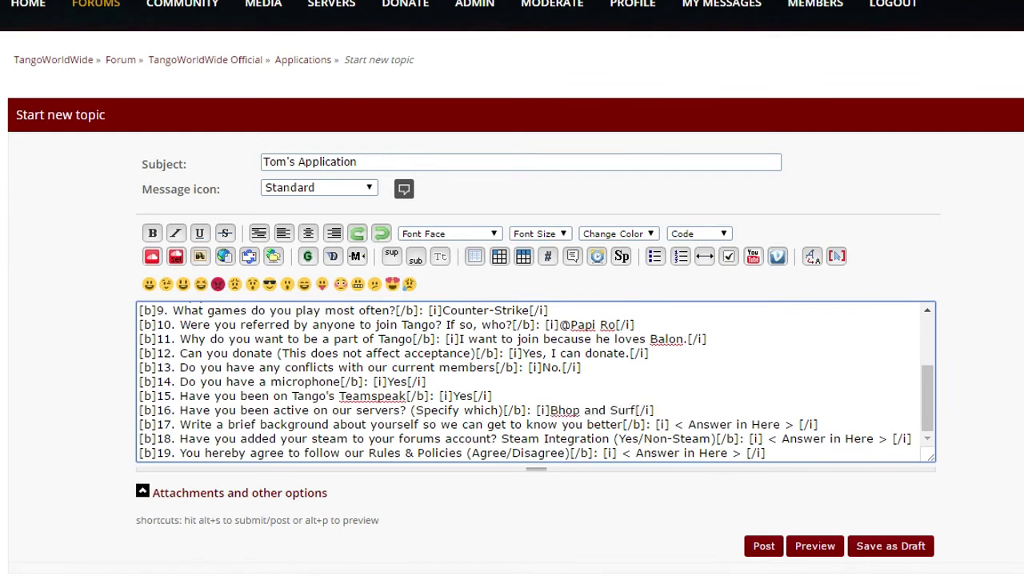
Step: Insert "Gmod" in front of "Bhop and Surf" in the answer to question 16
left_click(550, 409)
type("County")
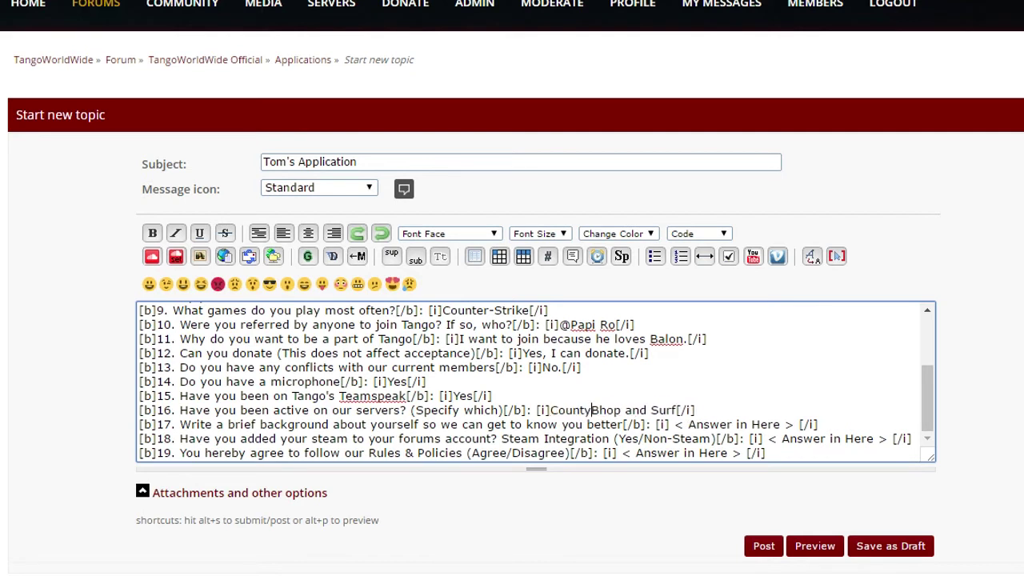
key("BackSpace")
key("BackSpace")
key("BackSpace")
key("BackSpace")
type("Gmod")
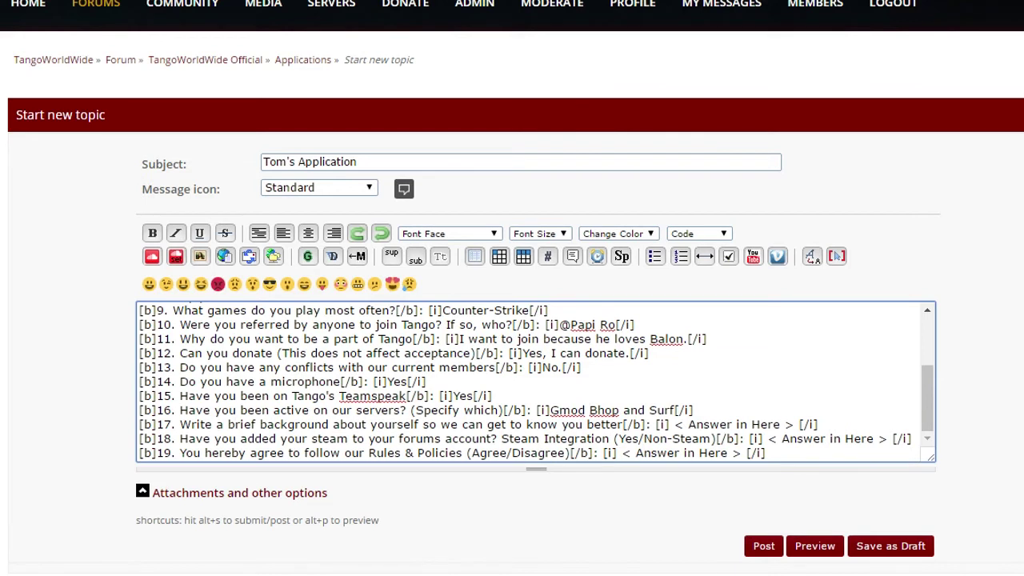
Step: Replace the placeholder of question 17 with "I like boats. Lil Boat. He's my favorite. I know you want this for life."
left_click_drag(670, 424, 798, 423)
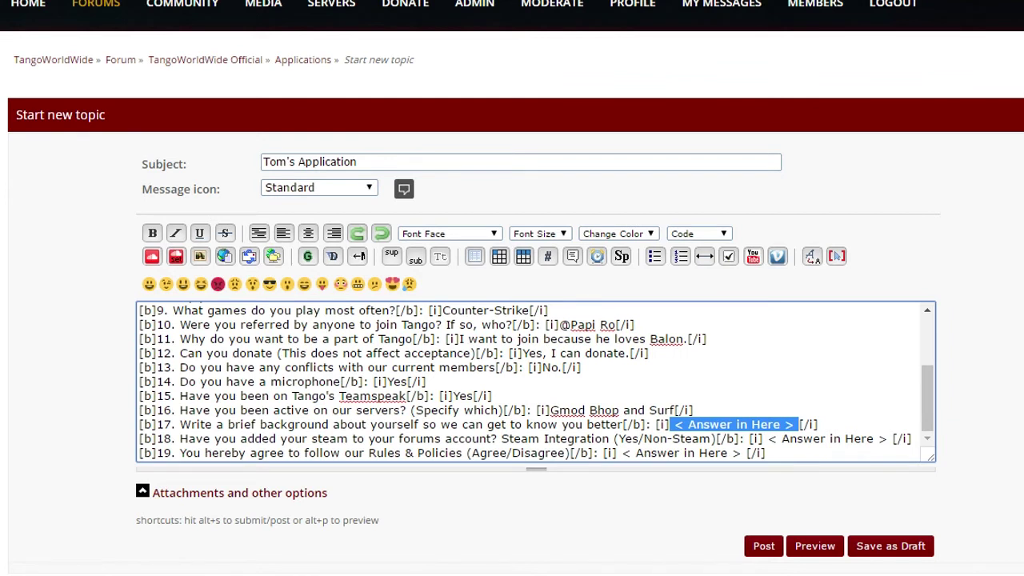
type("I like bo")
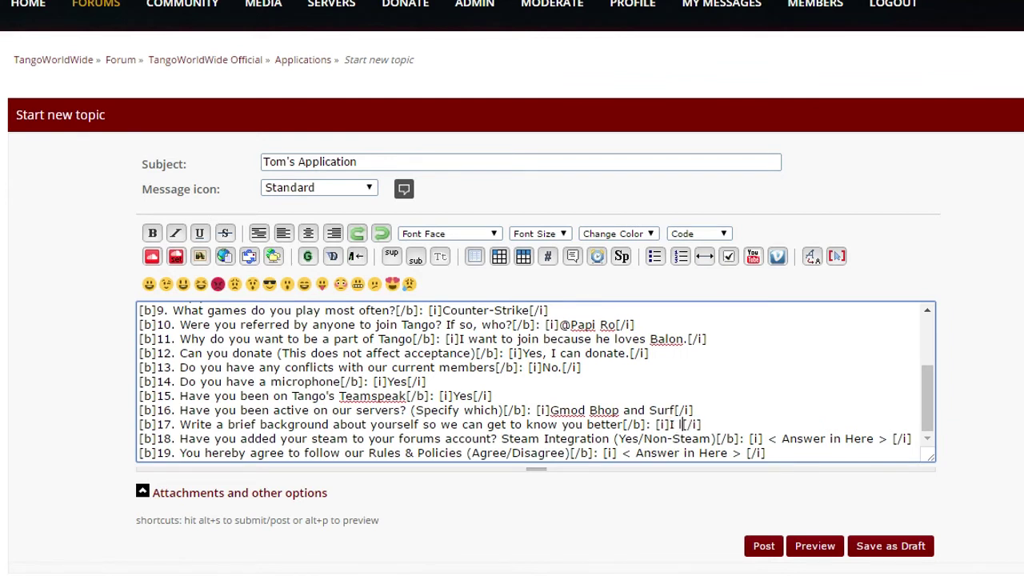
type("ats. Lil B")
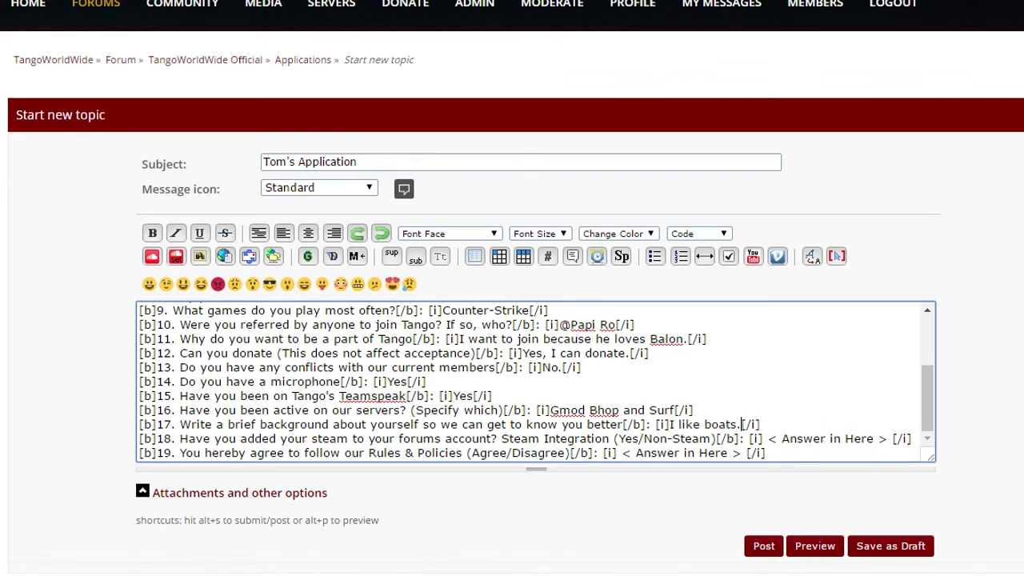
type("oat. ")
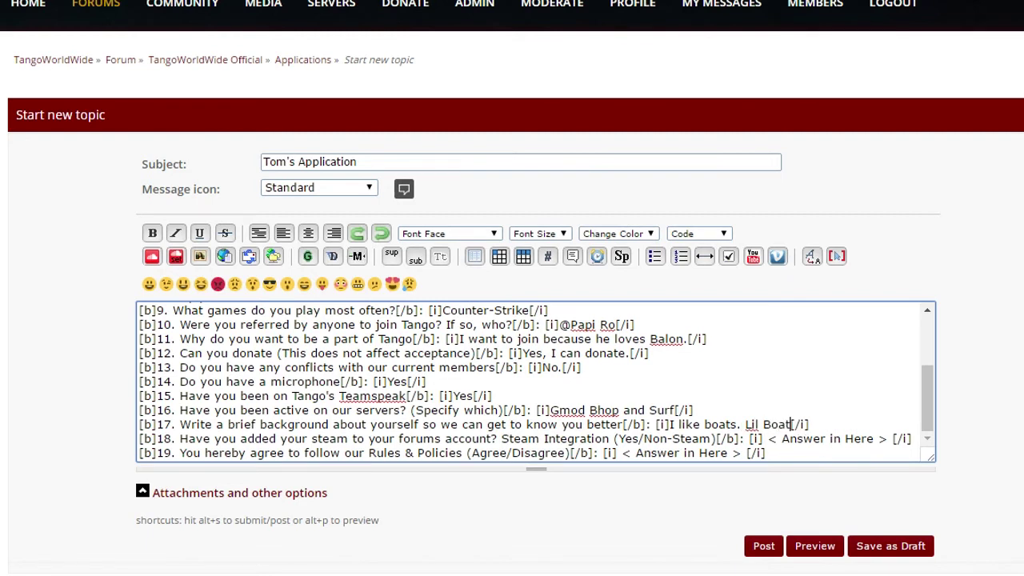
type("He's my ")
type("favorite. ")
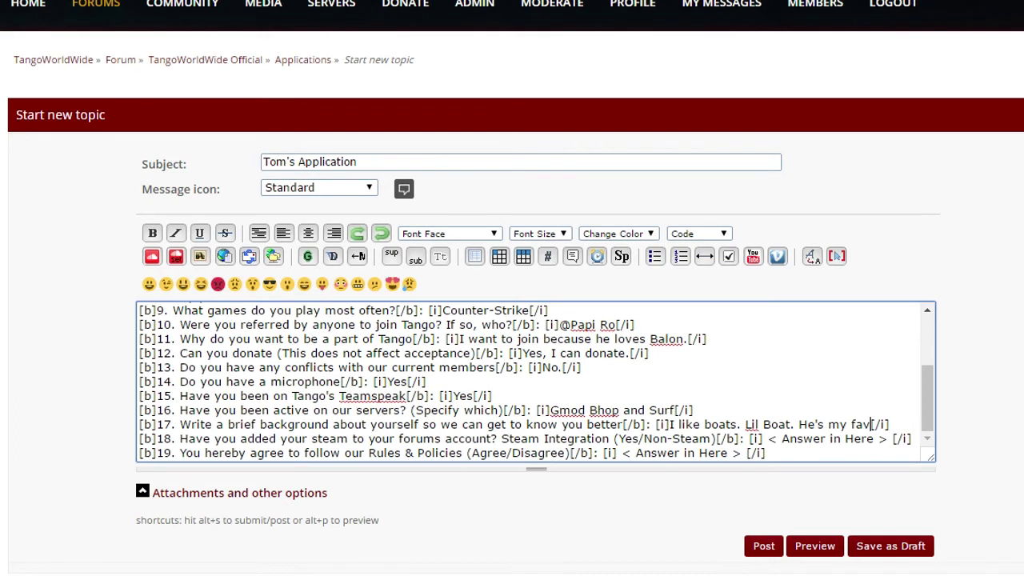
type("I know you w")
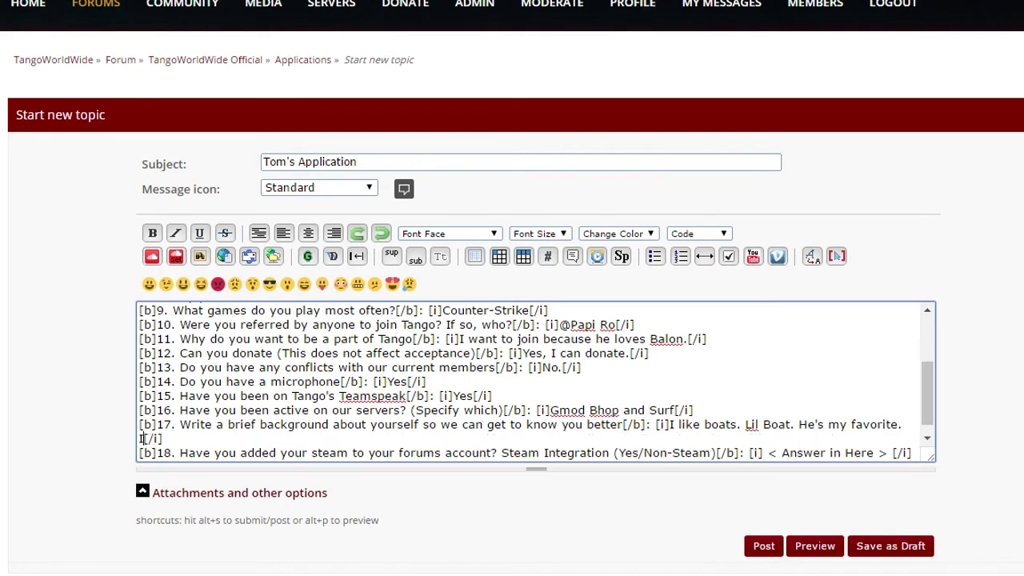
type("ant this for life")
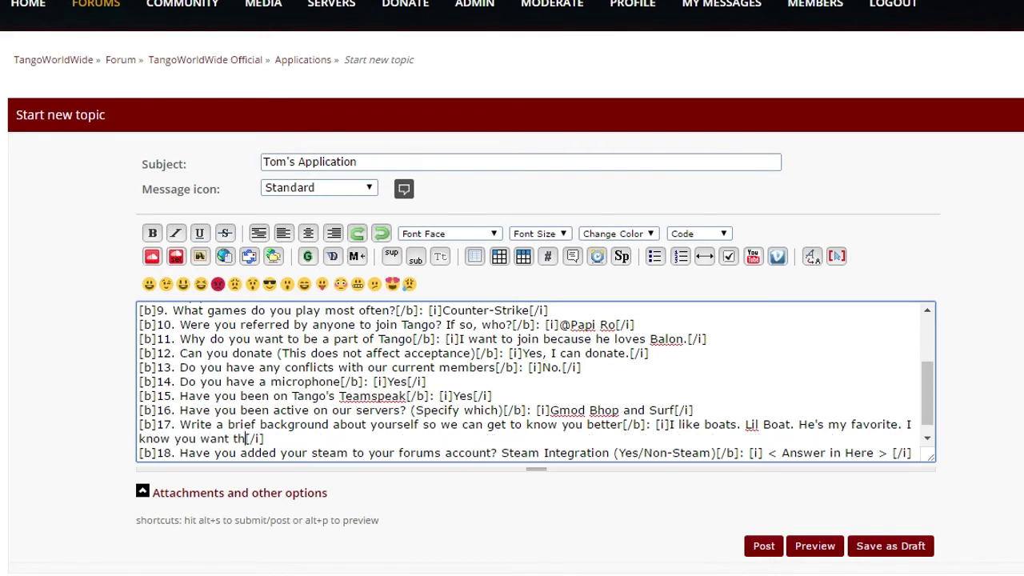
type(".")
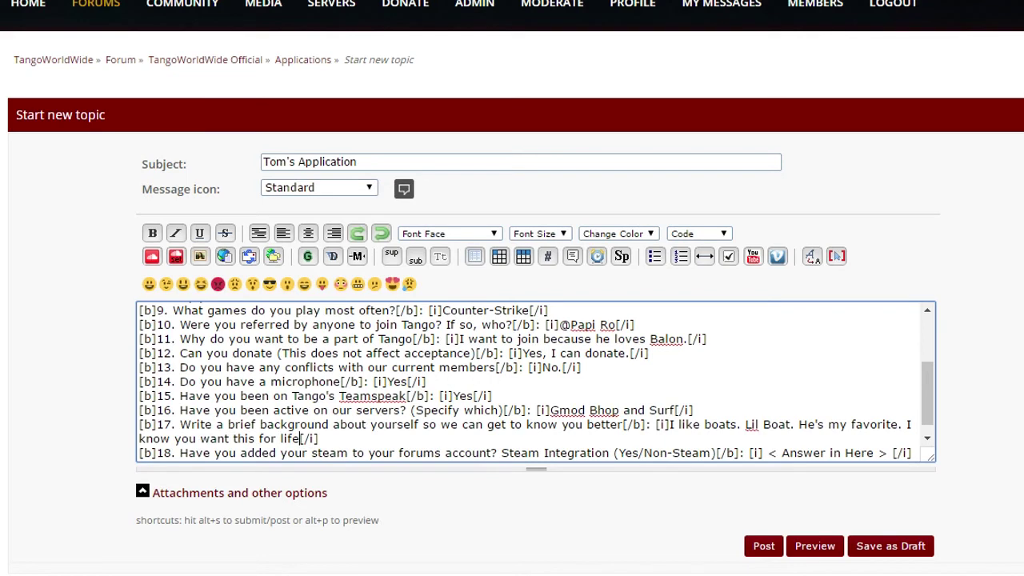
Step: Replace the placeholder of question 18 about adding Steam to the forum account with "Yes"
scroll(535, 380, "down", 1)
scroll(536, 380, "down", 1)
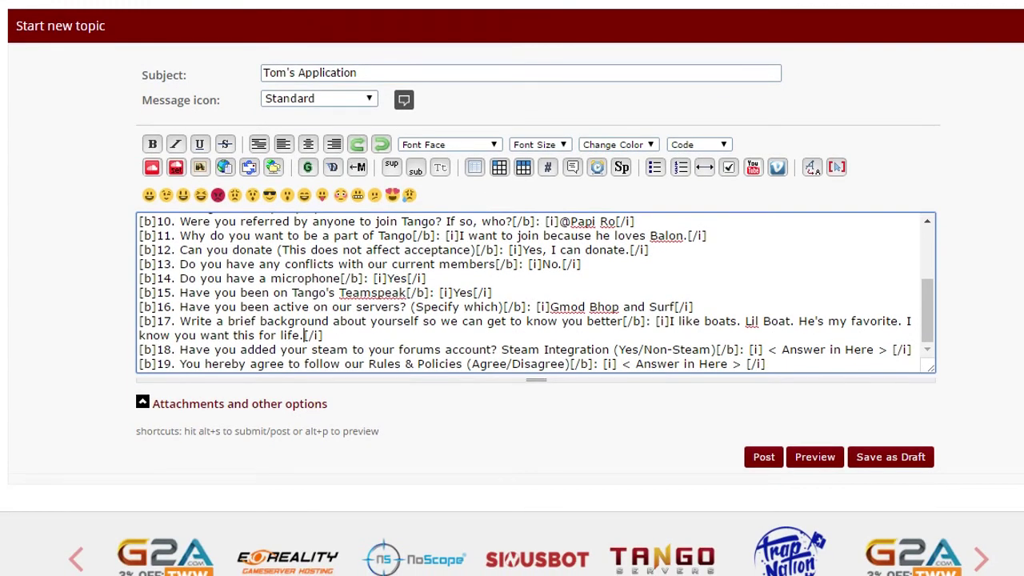
left_click(179, 350)
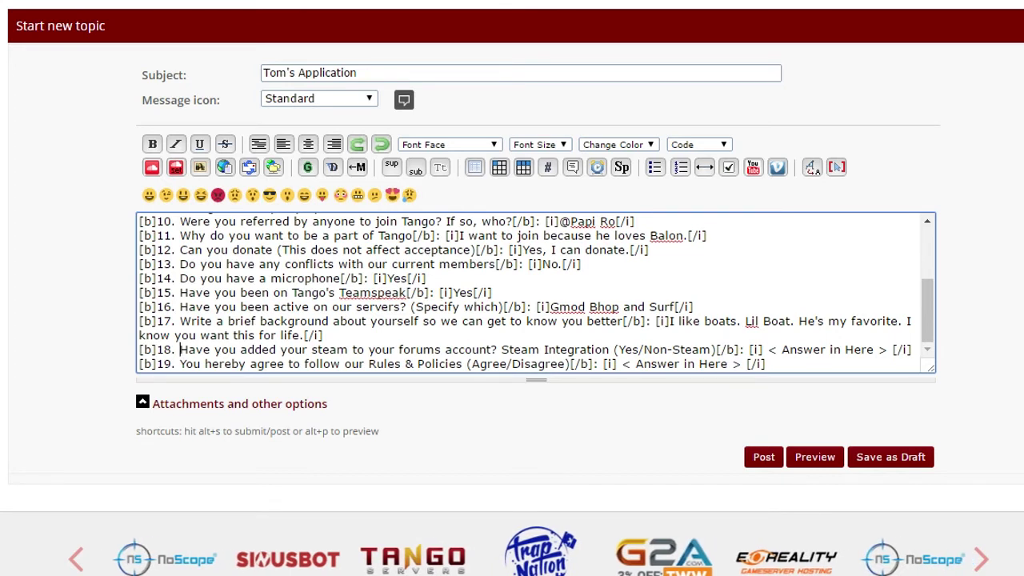
left_click_drag(762, 350, 892, 350)
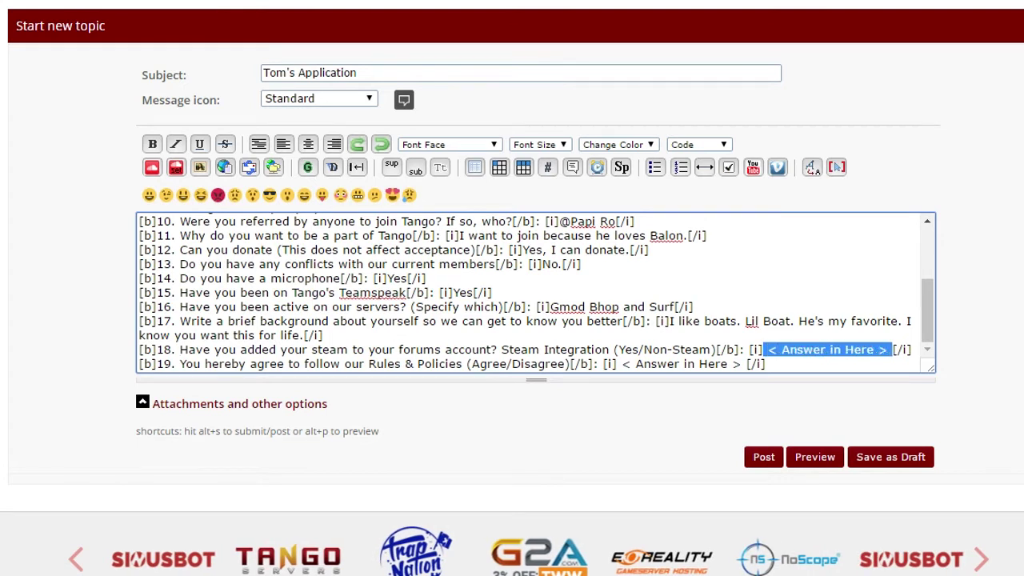
type("Yes")
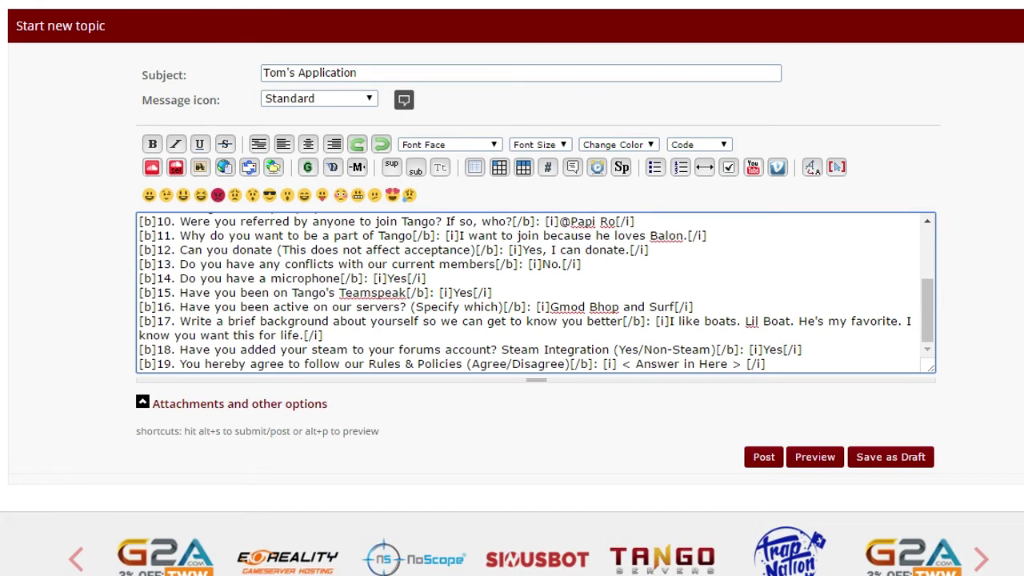
Step: Try "Non-Steam" as the answer to question 18 and change it back to "Yes"
key("BackSpace")
key("BackSpace")
key("BackSpace")
type("Non-Ste")
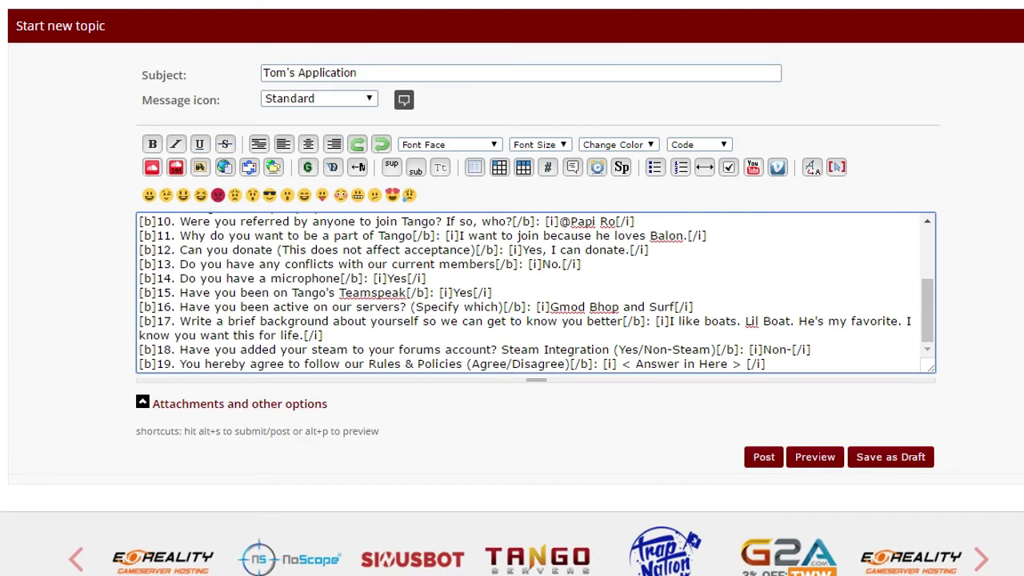
type("am")
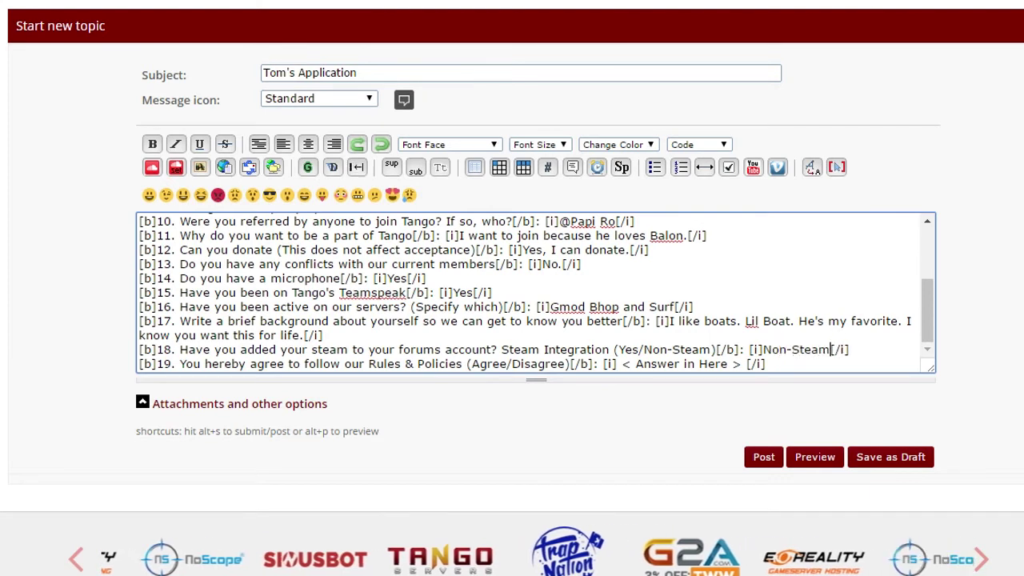
key("BackSpace")
key("BackSpace")
key("BackSpace")
key("BackSpace")
key("BackSpace")
key("BackSpace")
key("BackSpace")
key("BackSpace")
key("BackSpace")
type("Yes")
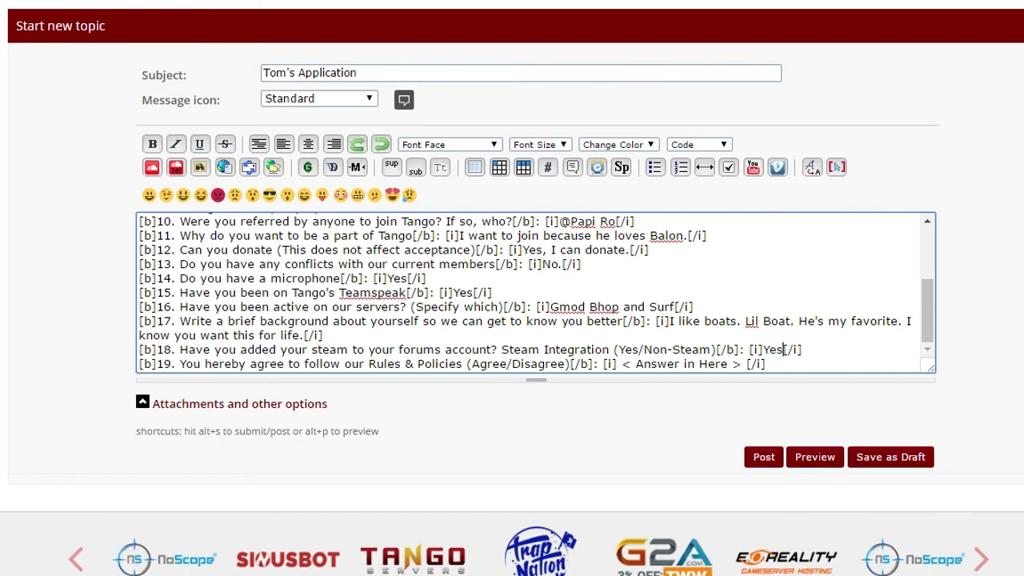
Step: Replace the placeholder of question 19 about following the Rules & Policies with "Agree"
scroll(512, 320, "down", 1)
scroll(512, 320, "up", 1)
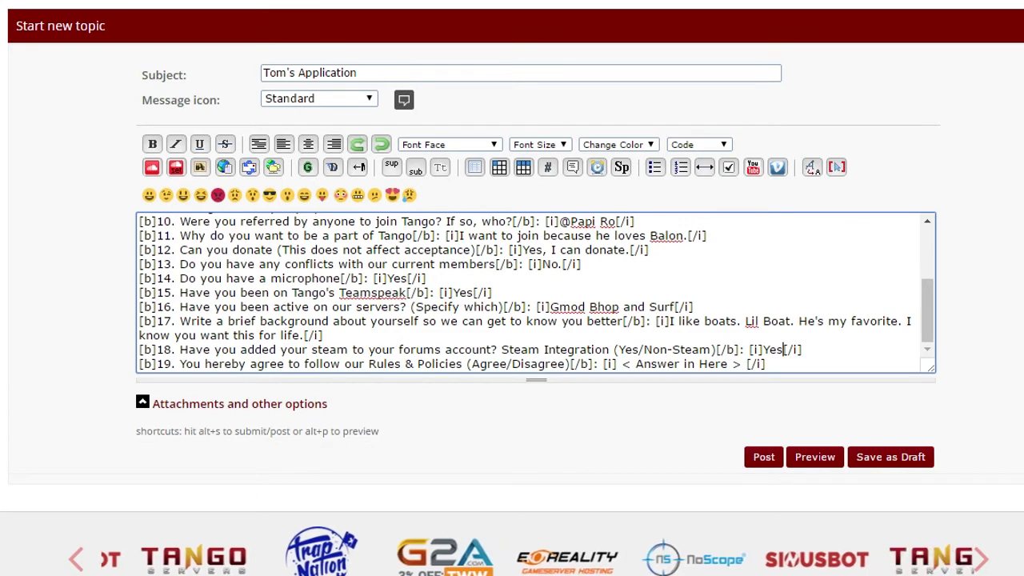
left_click_drag(617, 364, 745, 364)
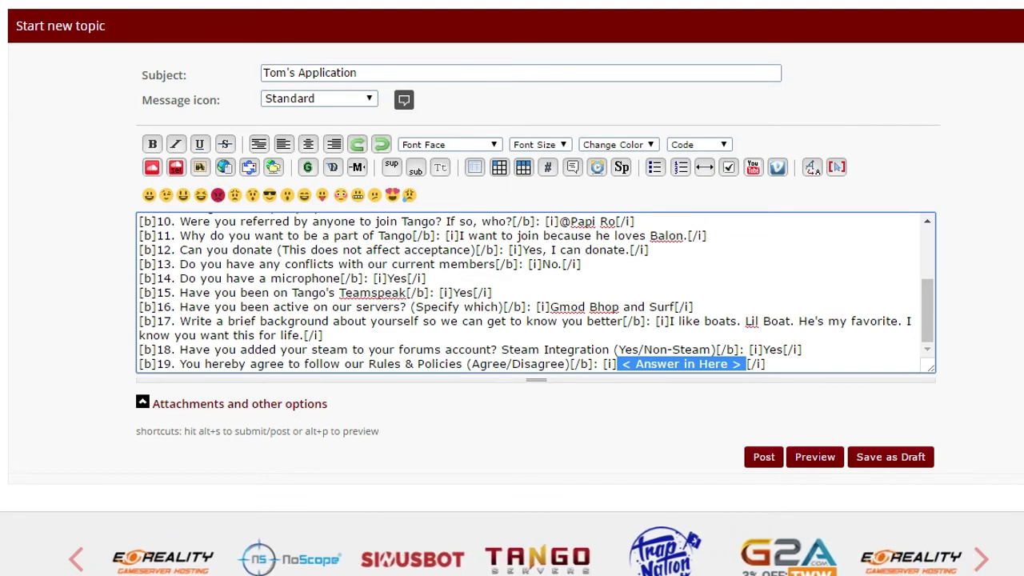
type("Agree")
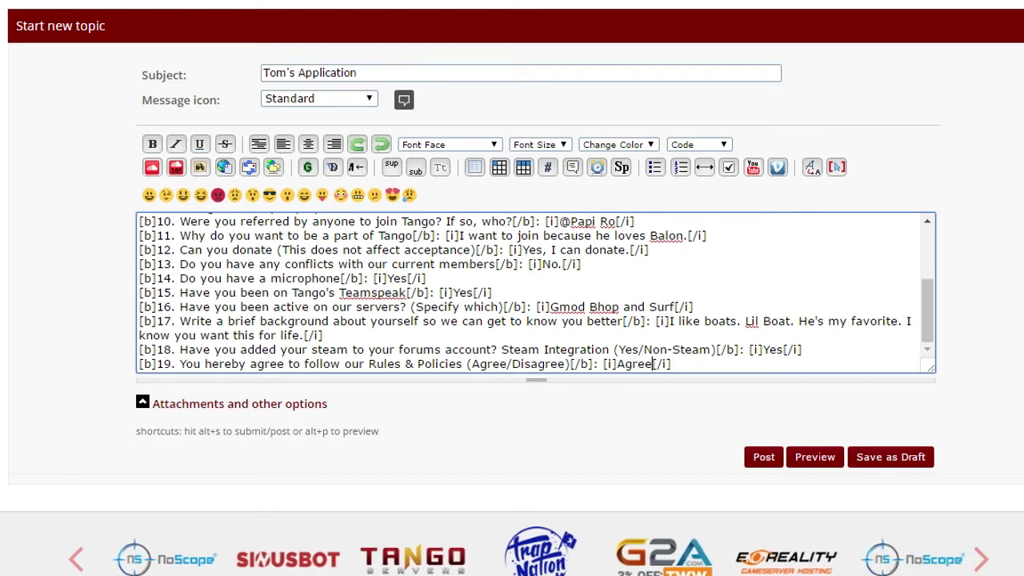
Step: Post the completed application as a new topic in the Applications board
scroll(536, 292, "up", 3)
scroll(536, 292, "down", 1)
scroll(536, 292, "up", 1)
scroll(536, 292, "down", 3)
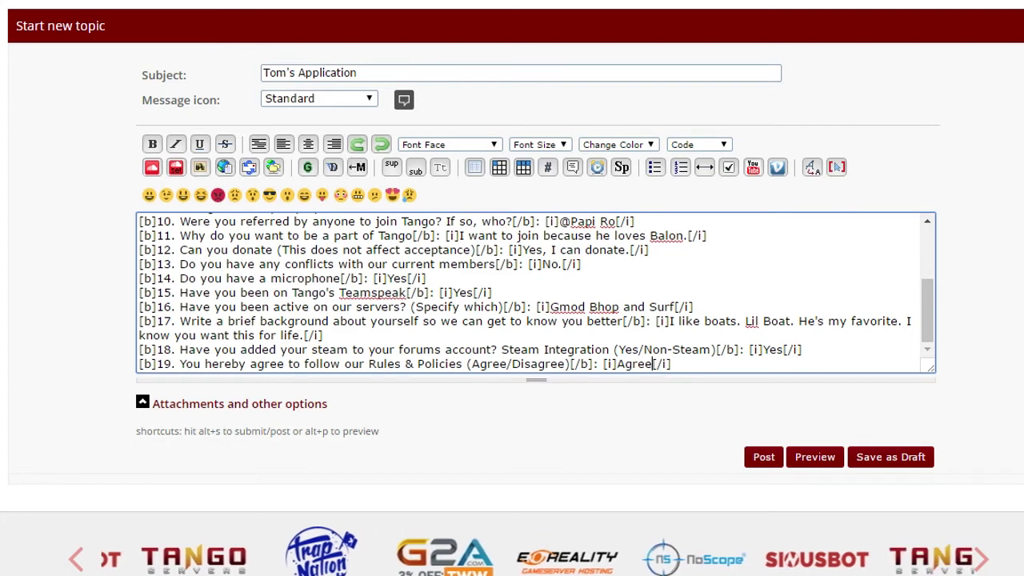
scroll(536, 292, "up", 3)
scroll(536, 292, "down", 4)
scroll(535, 292, "down", 2)
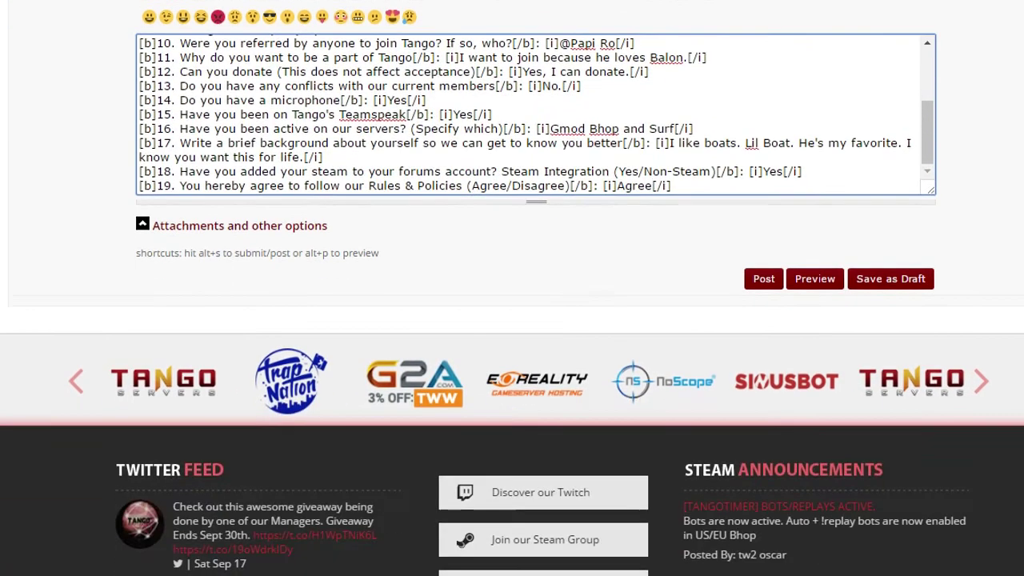
scroll(535, 291, "up", 1)
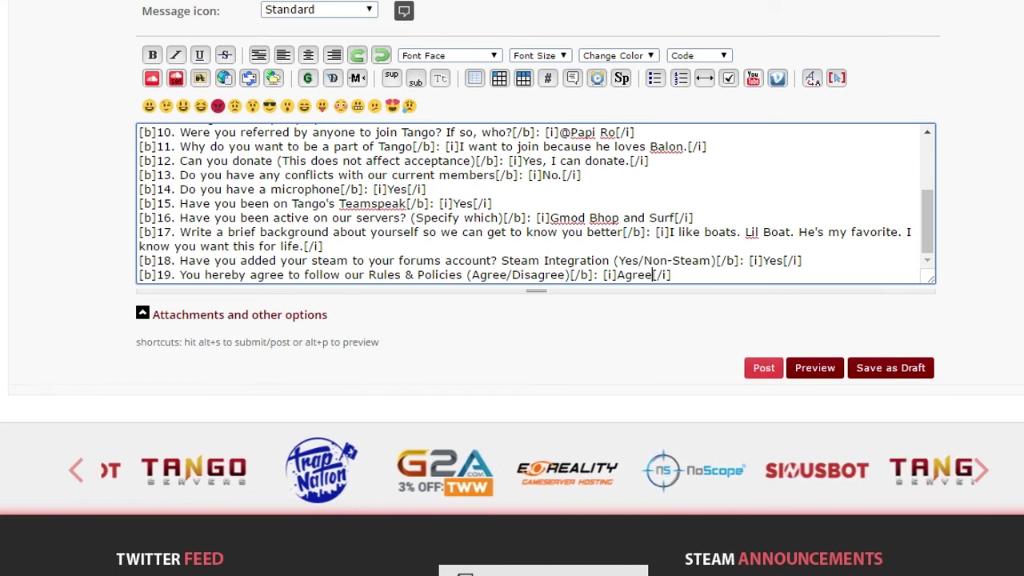
key("alt+s")
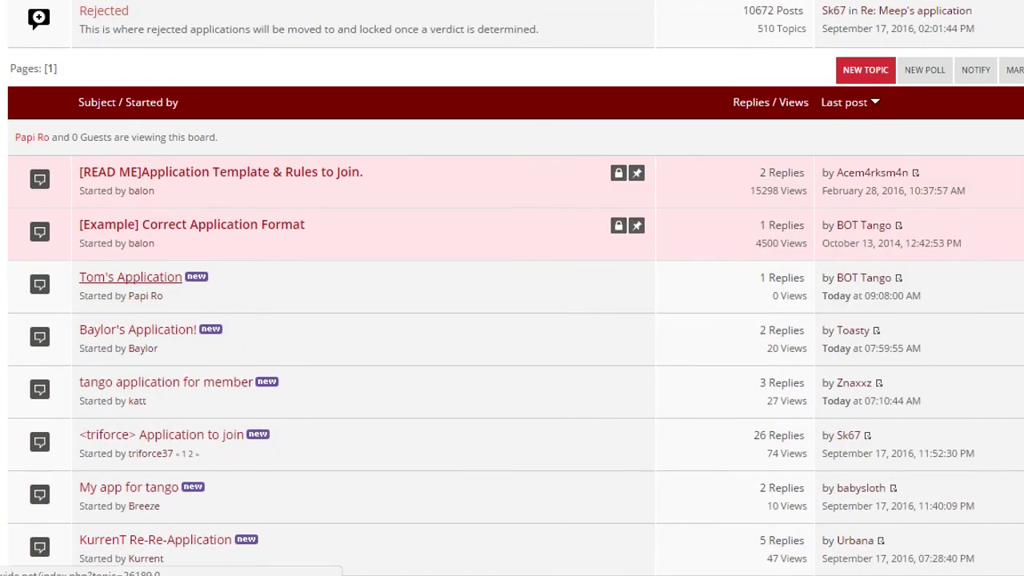
Step: Open the newly posted application topic and review its formatted answers
left_click(130, 277)
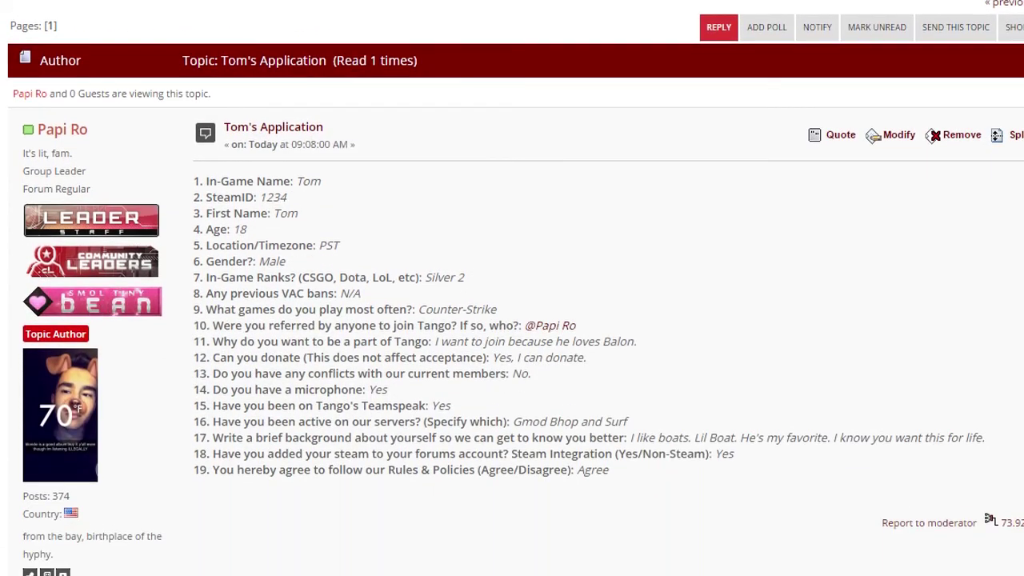
left_click_drag(200, 180, 569, 421)
left_click(569, 420)
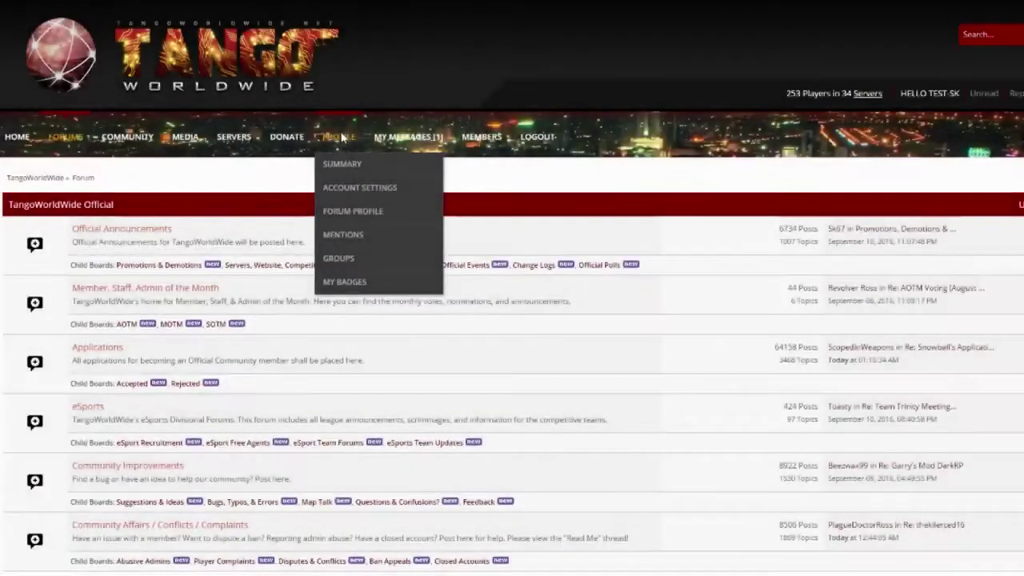
Step: Open the forum account's profile summary and examine the Steam Name row with its option to link a Steam profile
left_click(342, 139)
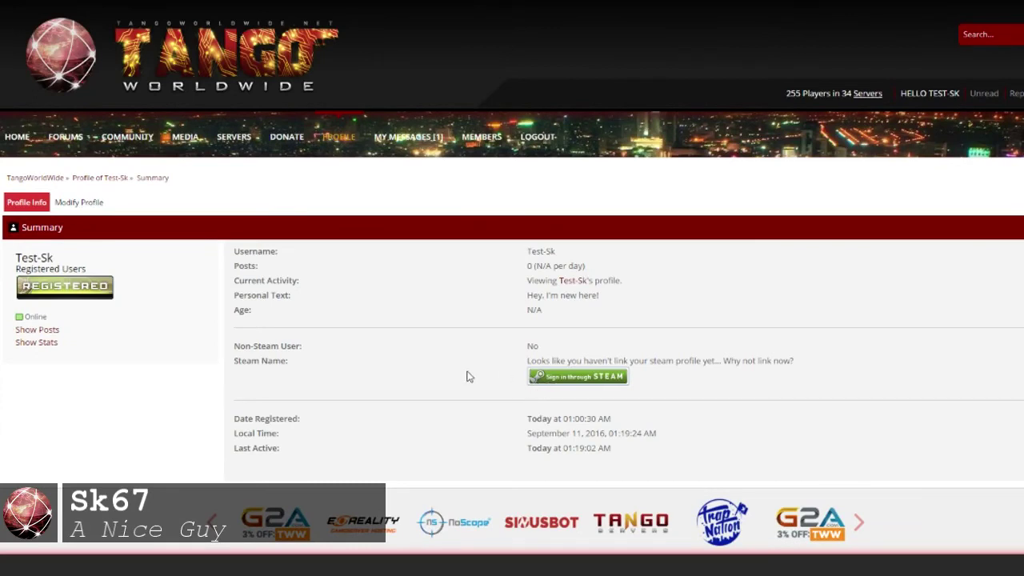
left_click_drag(523, 378, 527, 381)
left_click(509, 368)
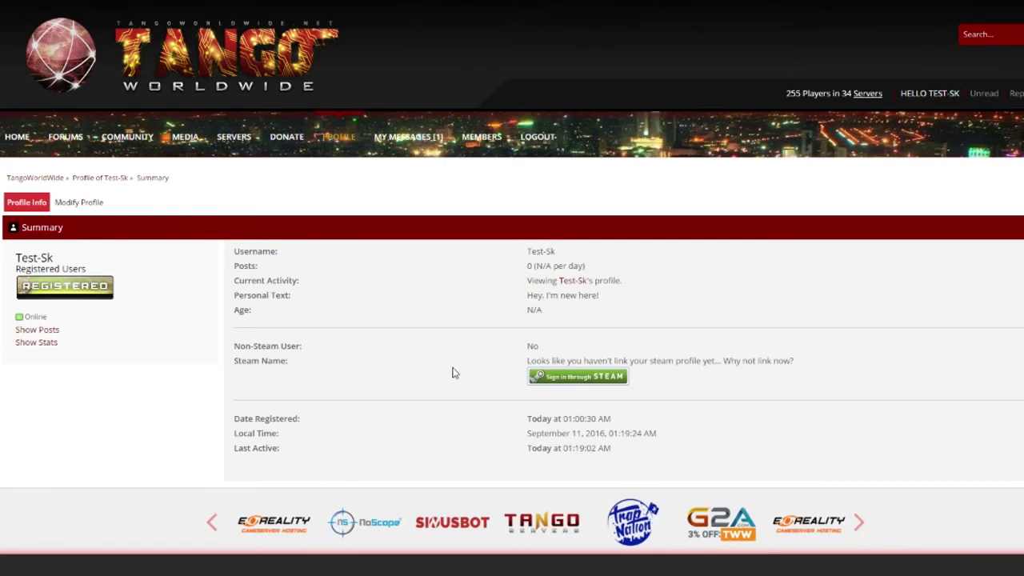
left_click_drag(639, 360, 817, 362)
left_click(780, 383)
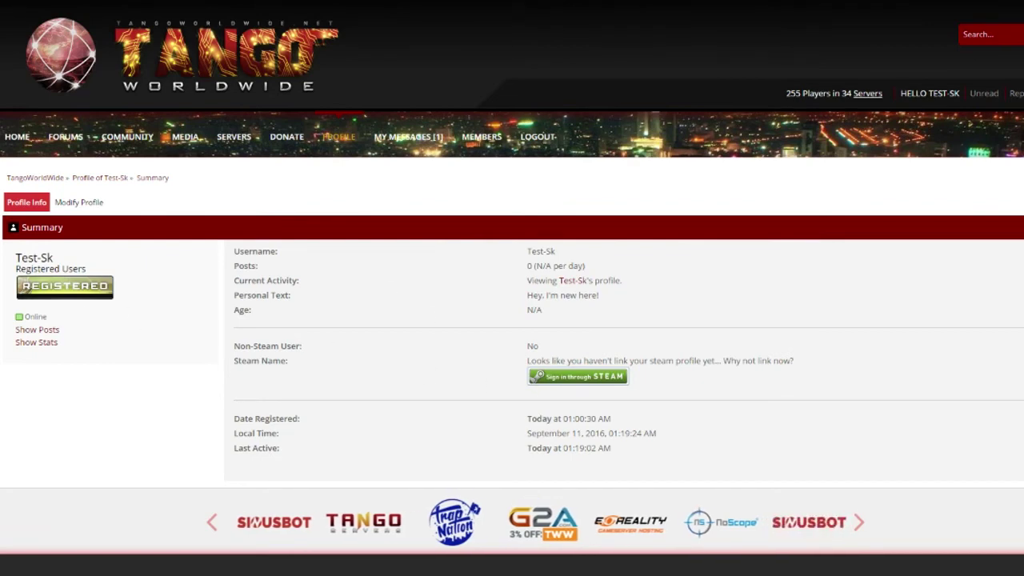
Step: Bring up the Steam sign-in page for tangoworldwide.net and close it without signing in
left_click(56, 564)
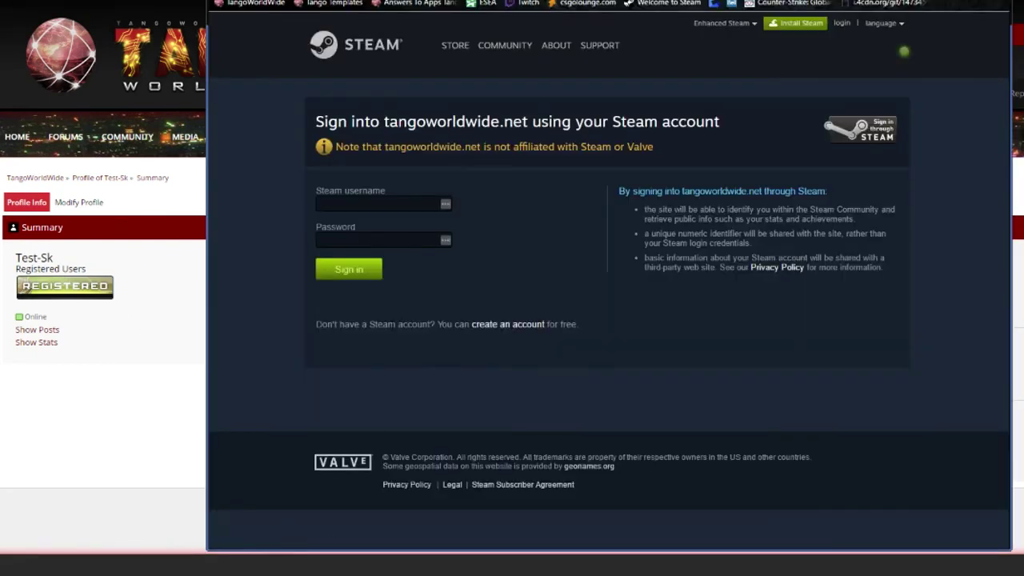
left_click_drag(535, 0, 561, 4)
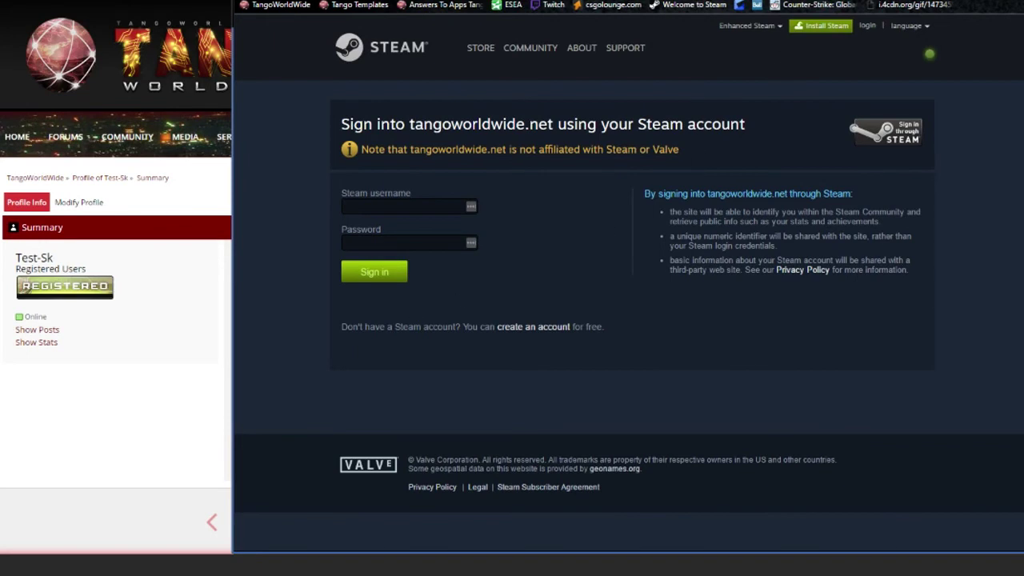
left_click(960, 1)
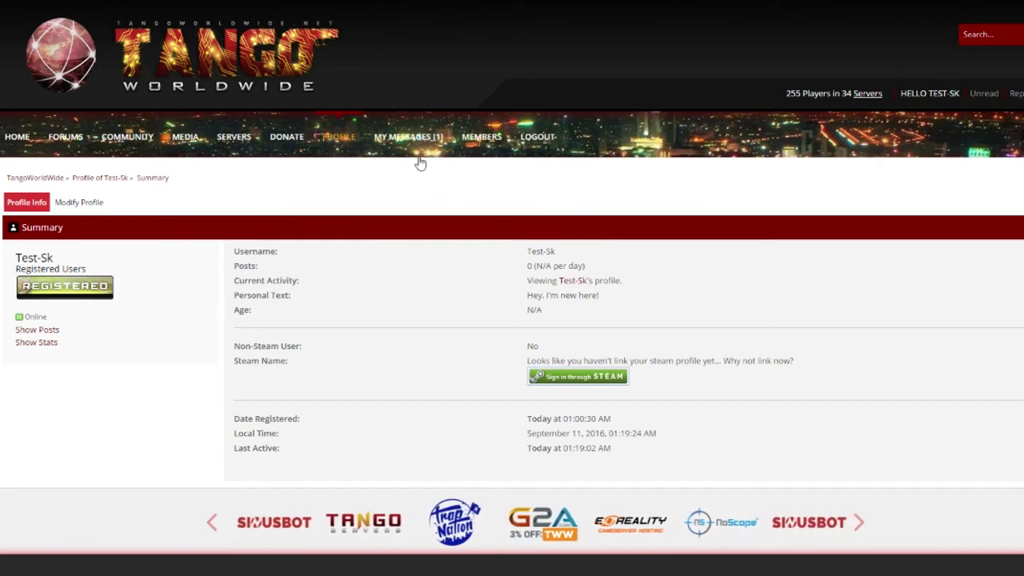
Step: Open the first unpinned application topic in the Applications board
mouse_move(78, 203)
mouse_move(94, 342)
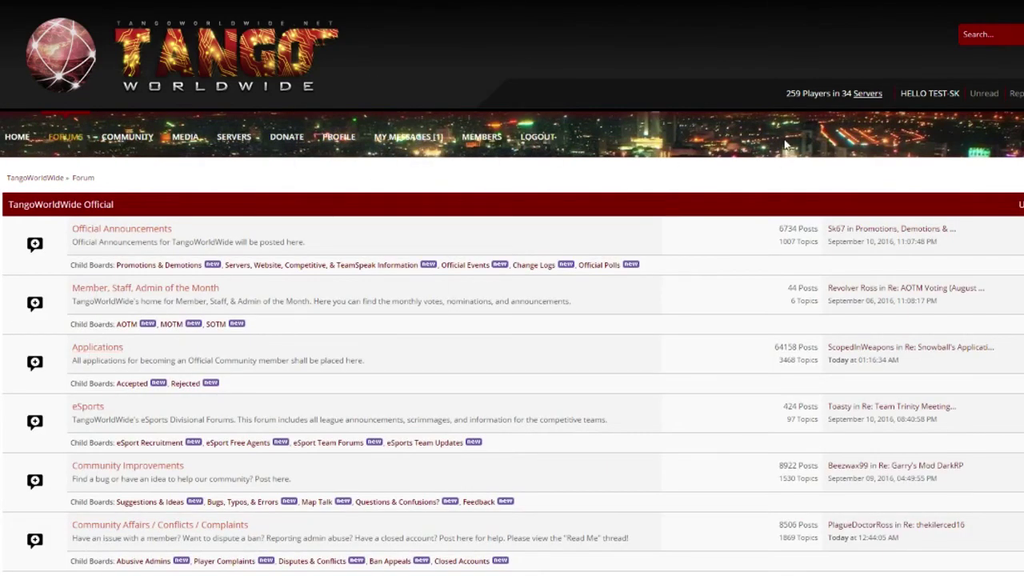
left_click(100, 349)
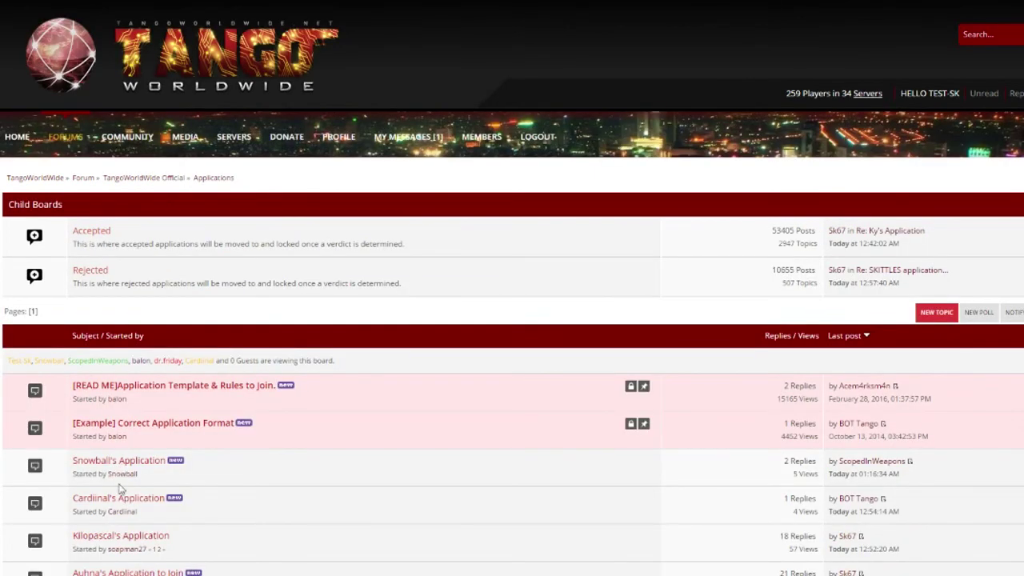
left_click(120, 460)
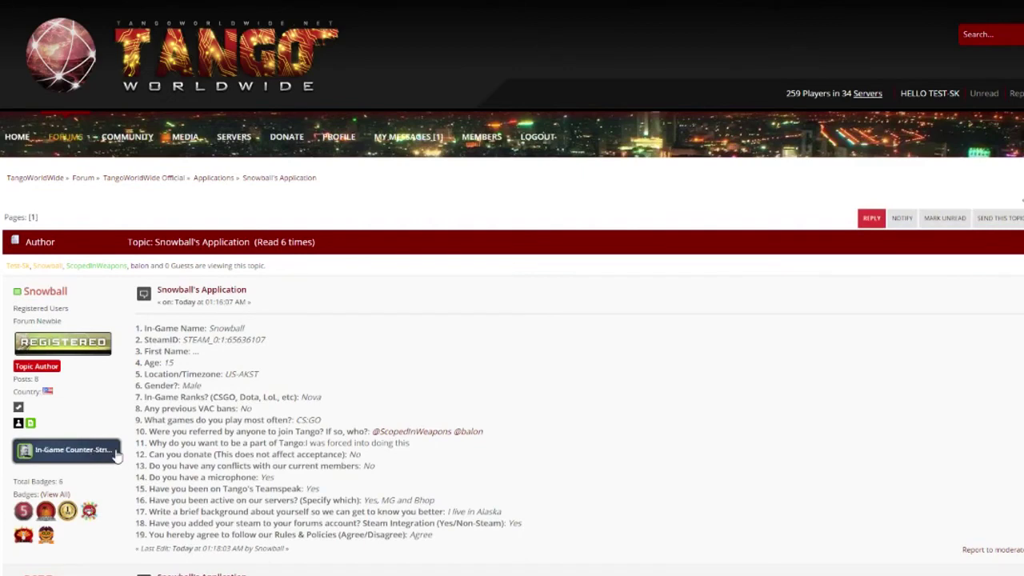
Step: Examine the Steam status badge in the topic author's details beside the application
left_click_drag(113, 453, 53, 453)
left_click(2, 471)
left_click_drag(133, 455, 104, 449)
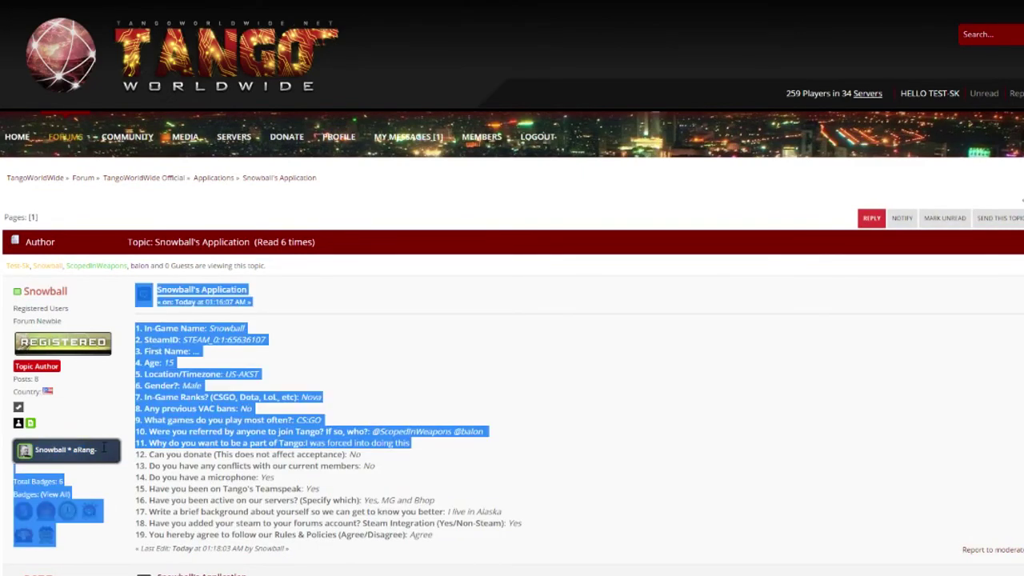
left_click(103, 436)
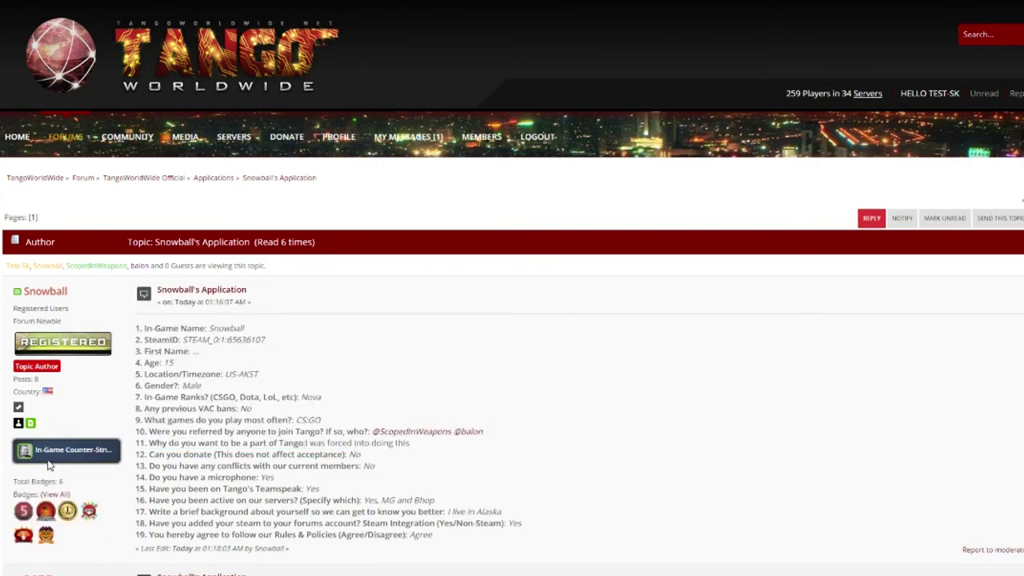
Step: Look through the replies below the application and return to the Applications board
scroll(183, 475, "down", 1)
scroll(178, 478, "down", 1)
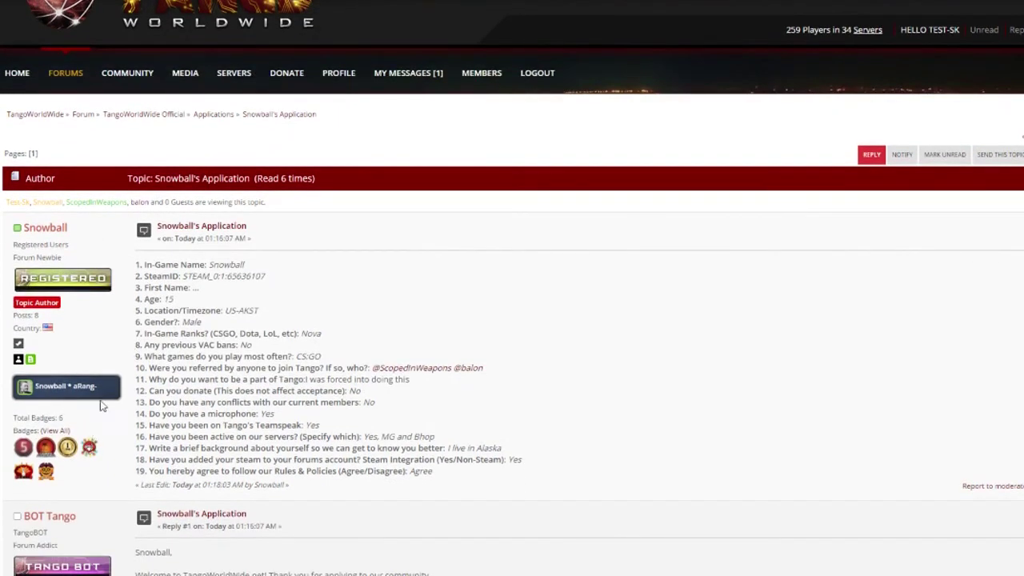
scroll(100, 411, "down", 5)
scroll(76, 368, "down", 12)
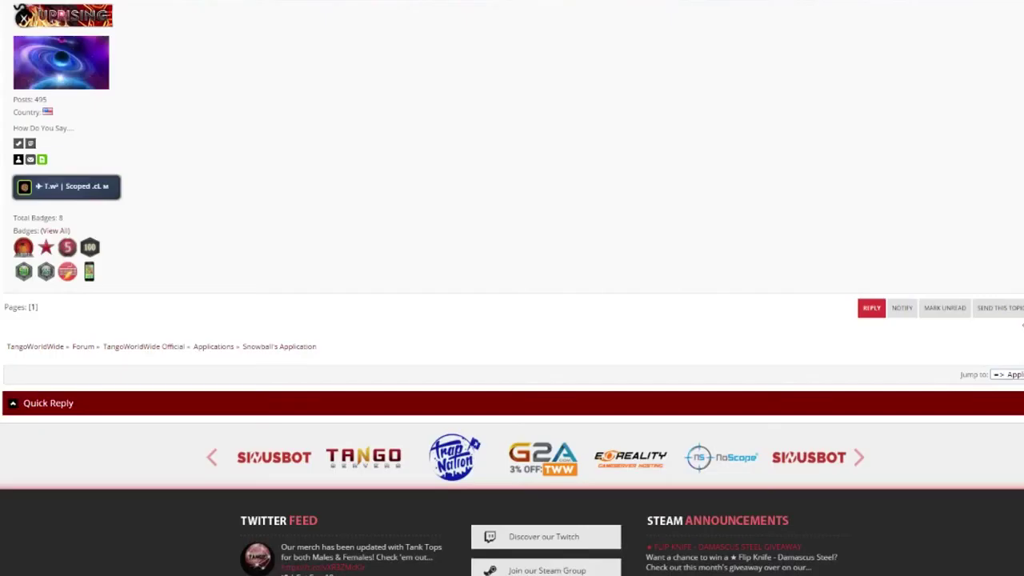
left_click(213, 346)
Step: Look over the topics in the Applications board and open the third unpinned application
scroll(144, 338, "down", 4)
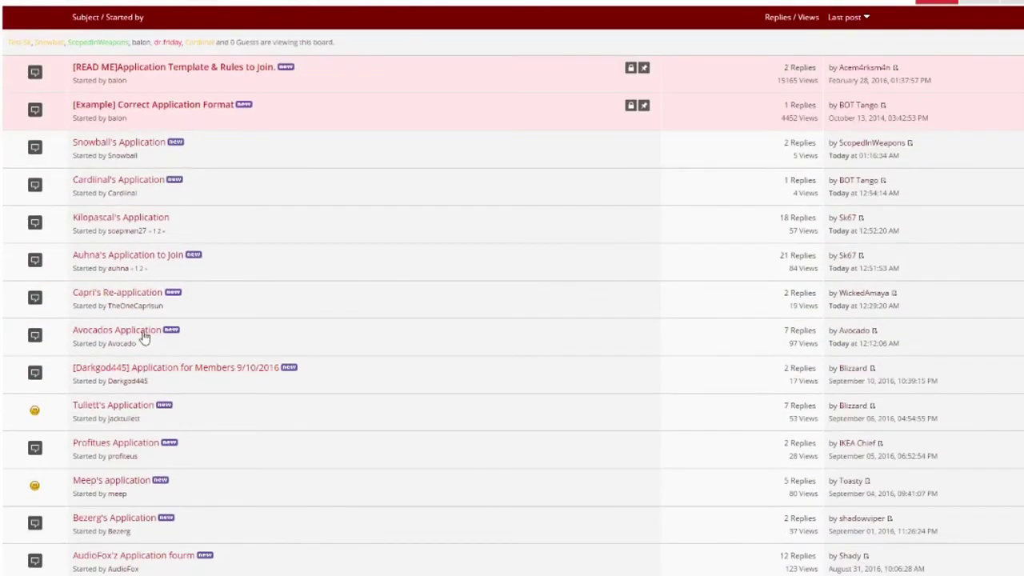
scroll(134, 231, "up", 4)
scroll(80, 328, "down", 8)
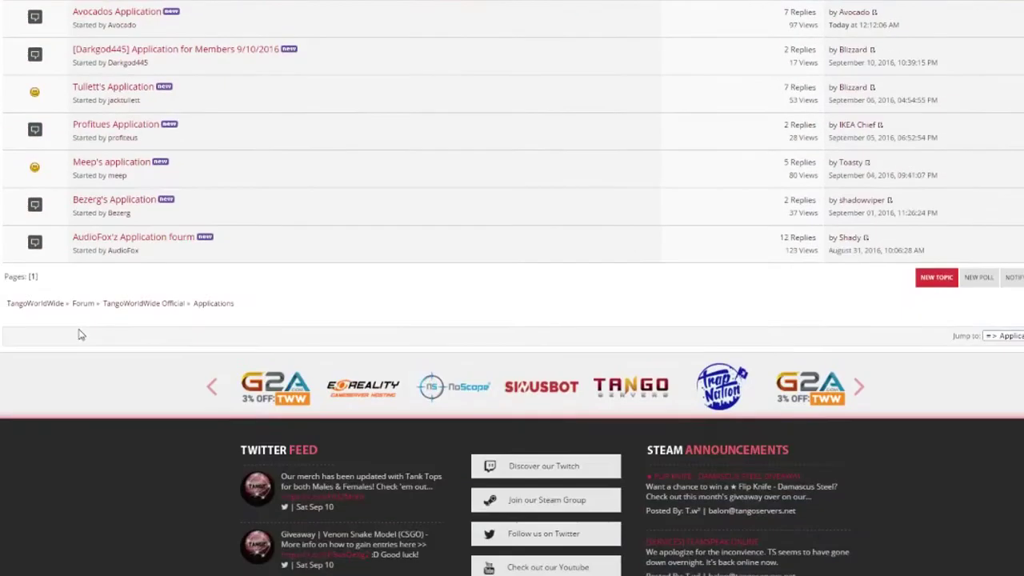
scroll(137, 192, "up", 3)
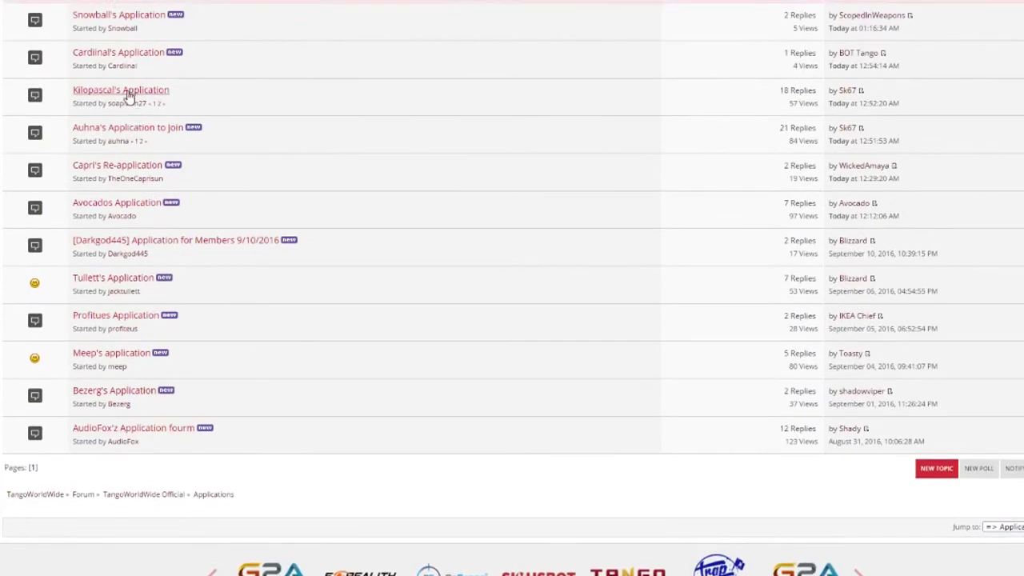
left_click(120, 89)
Step: Examine the council's voting reply with its checks for rules agreement, correct application template and Steam integration
scroll(116, 309, "down", 10)
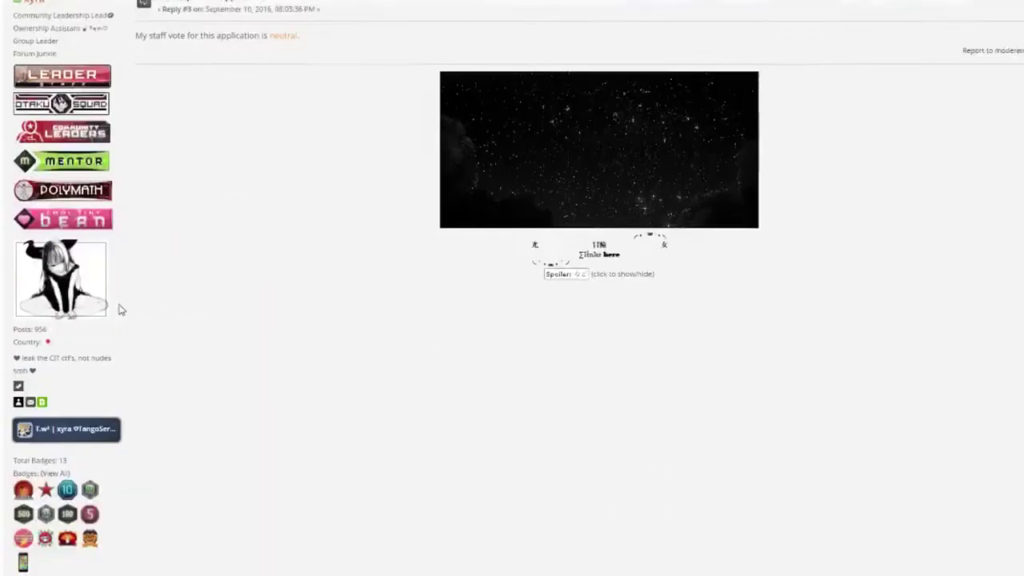
scroll(108, 312, "up", 15)
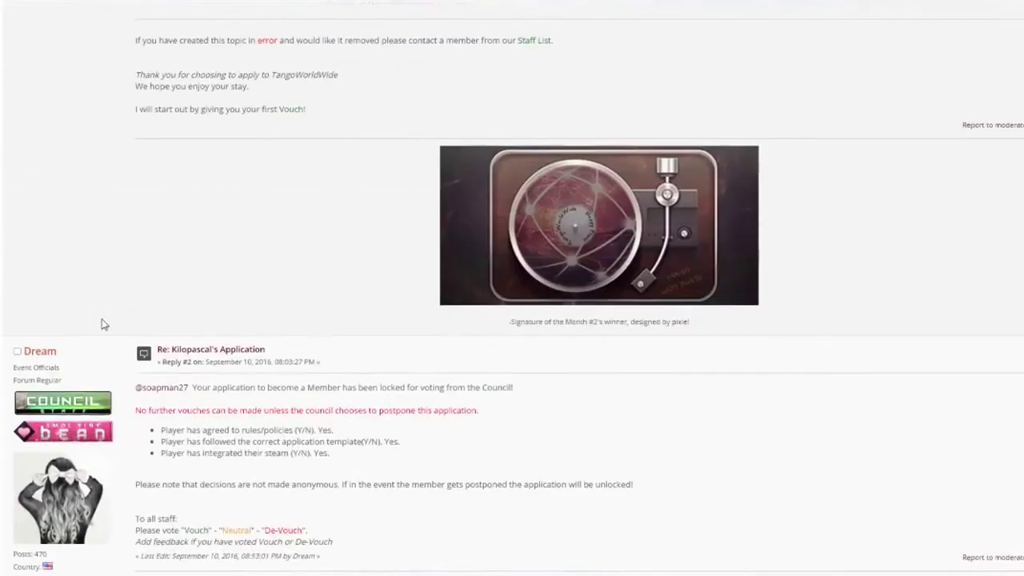
scroll(120, 320, "down", 1)
left_click_drag(128, 319, 375, 475)
left_click(375, 471)
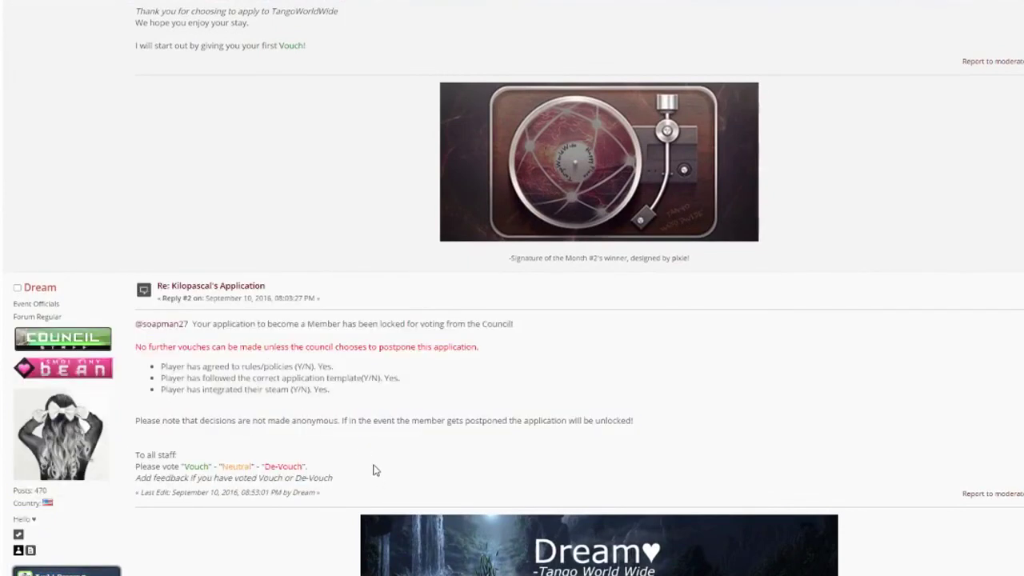
left_click_drag(331, 389, 314, 389)
left_click_drag(400, 377, 316, 366)
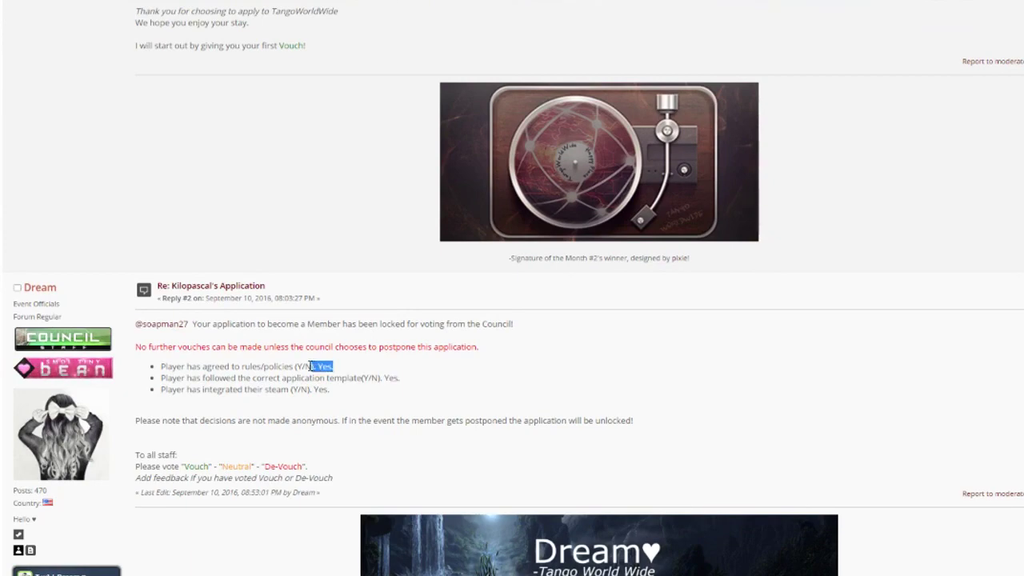
left_click(340, 372)
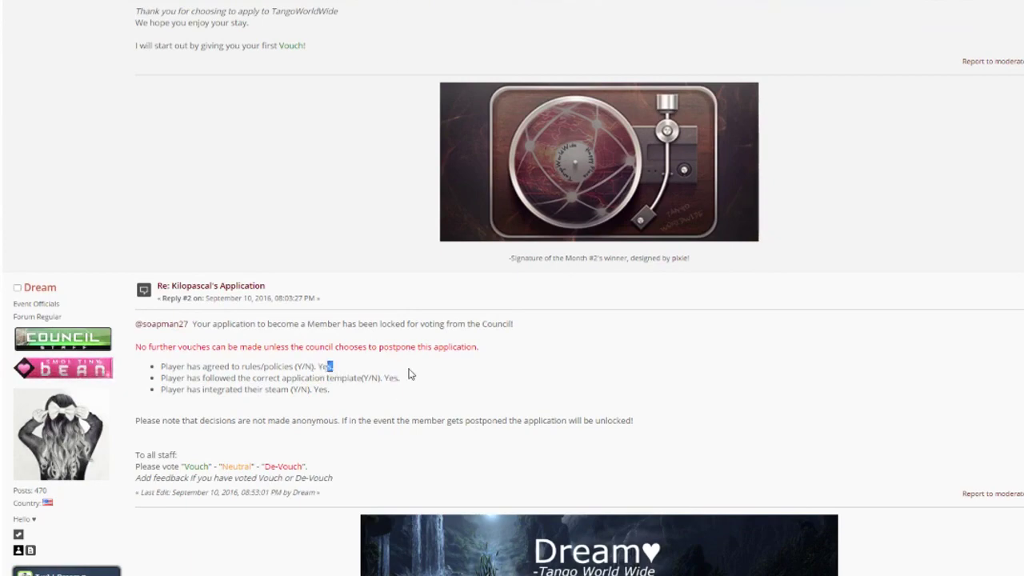
Step: Examine the 19 answers in the topic's opening post and the Steam badge in the author's details
scroll(274, 315, "up", 10)
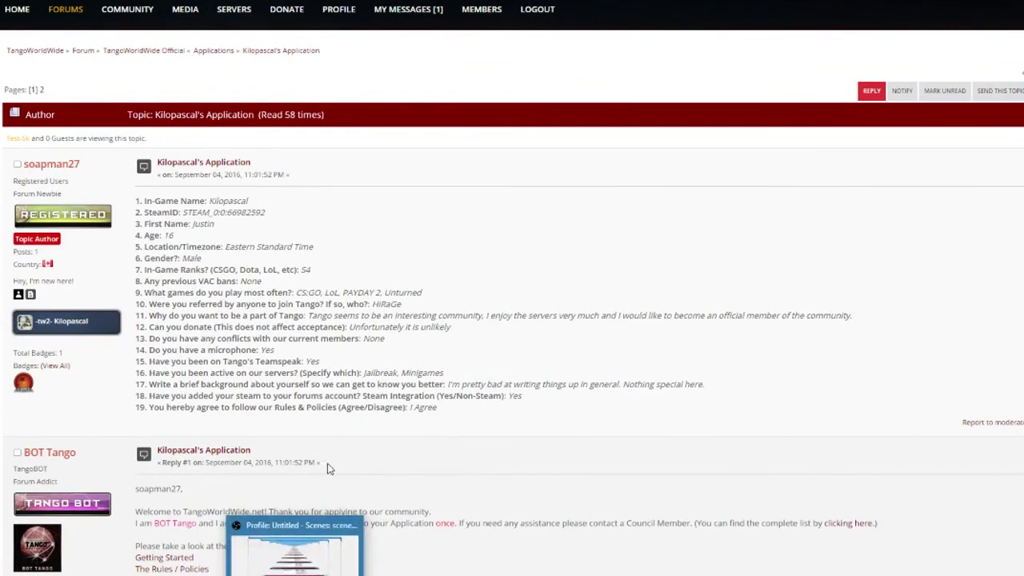
left_click_drag(478, 413, 124, 169)
left_click(253, 250)
left_click_drag(488, 410, 133, 201)
left_click(105, 320)
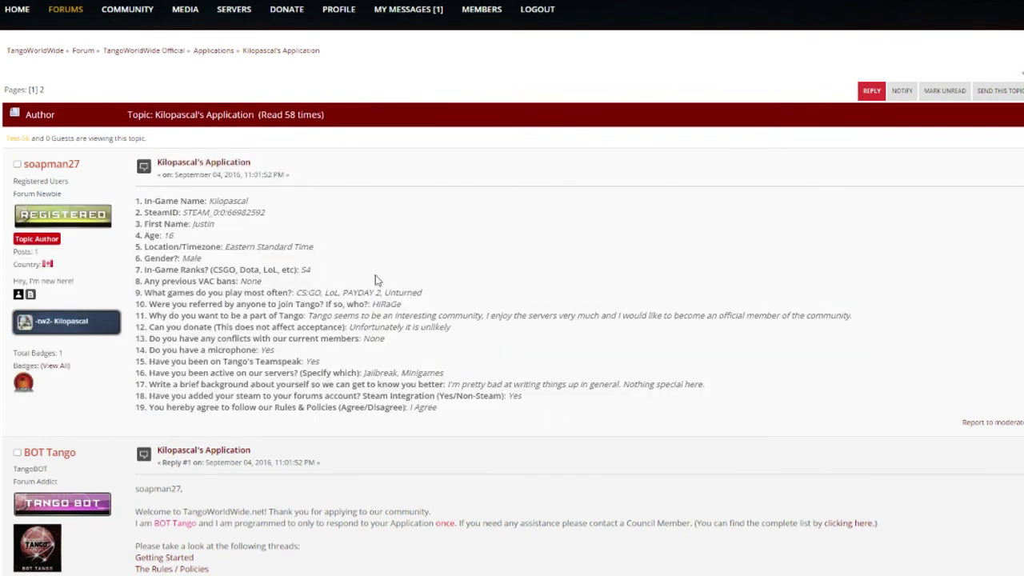